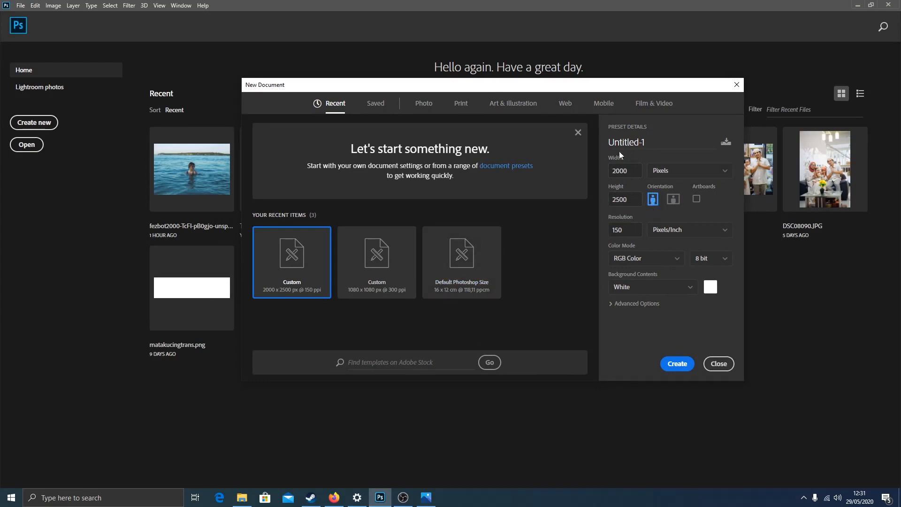
# Create a new 2000 x 2500 pixel RGB document at 150 pixels/inch with a white background
pyautogui.moveTo(536, 92); pyautogui.dragTo(534, 100)
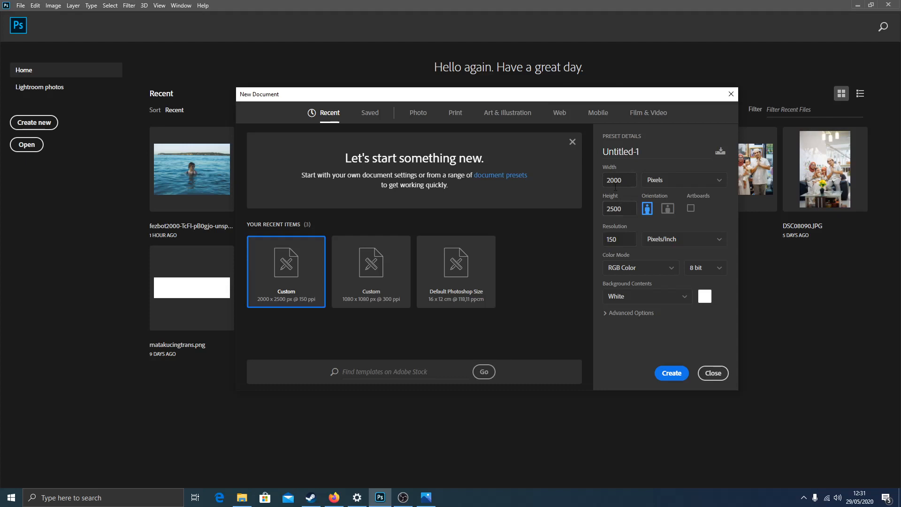
pyautogui.click(671, 373)
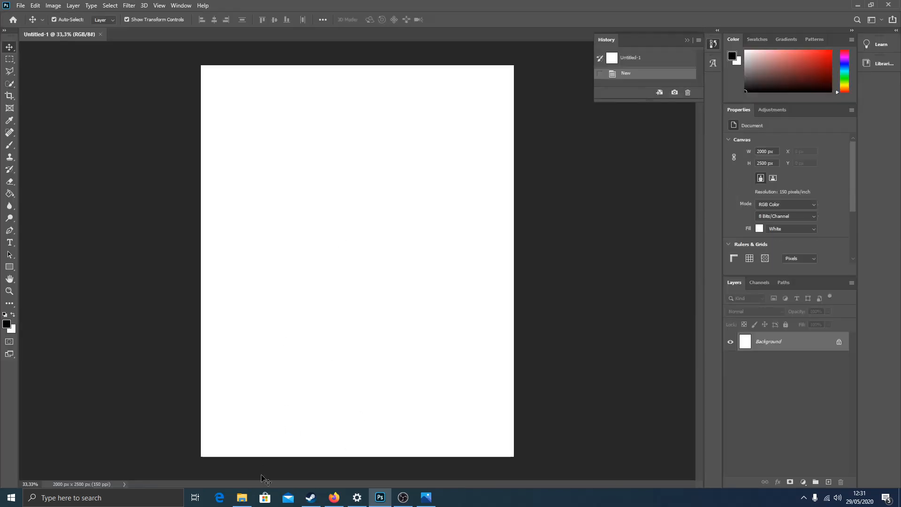
# Place the empty-road JPG from the Tutorial folder into the new document
pyautogui.click(242, 498)
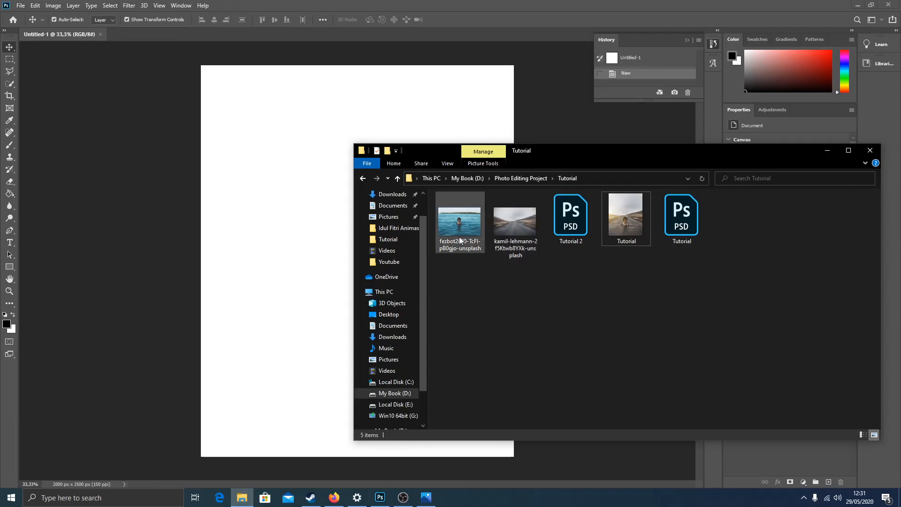
pyautogui.moveTo(527, 295); pyautogui.dragTo(548, 313)
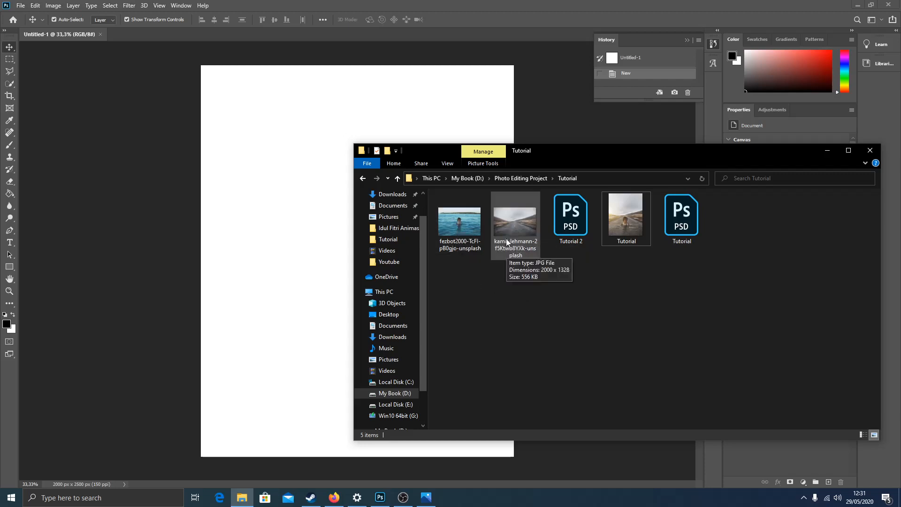
pyautogui.moveTo(562, 150); pyautogui.dragTo(610, 145)
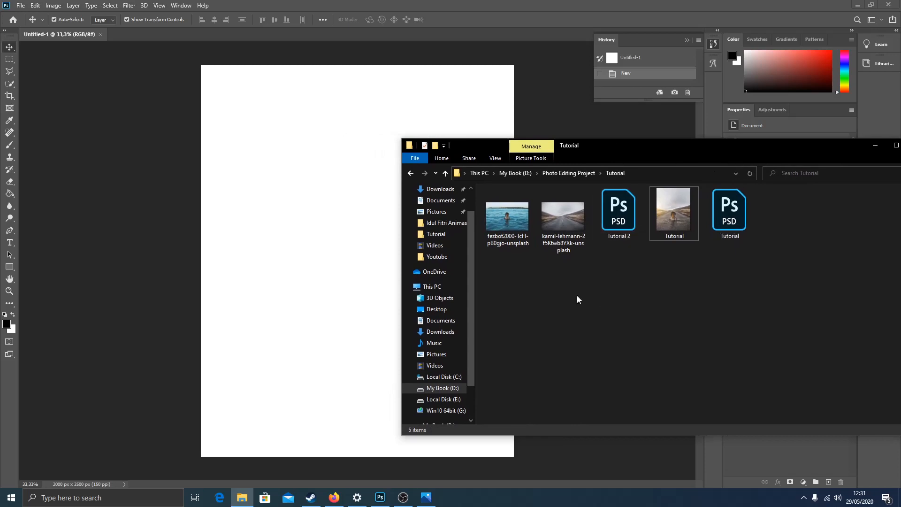
pyautogui.moveTo(562, 219); pyautogui.dragTo(353, 264)
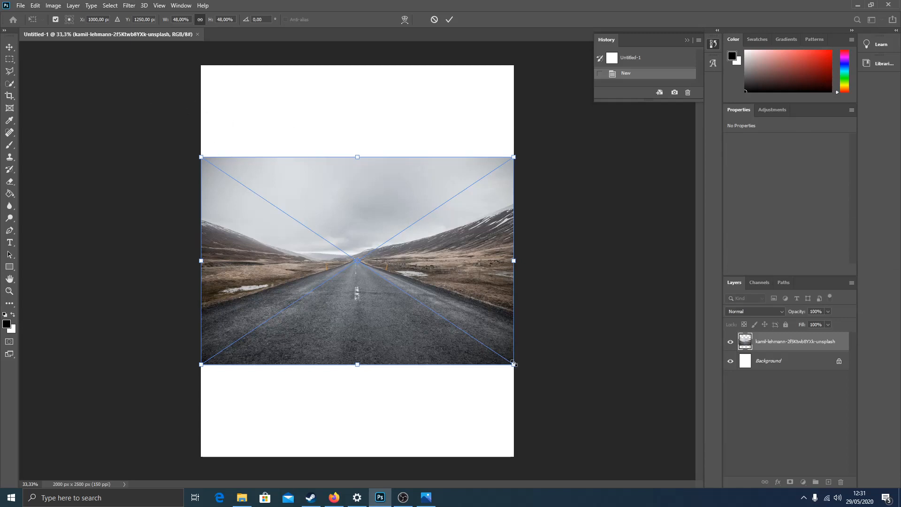
# Enlarge the road photo to about 80%, centre it horizontally with its lower edge on the canvas's lower edge, and commit the placement
pyautogui.moveTo(513, 364); pyautogui.dragTo(586, 461)
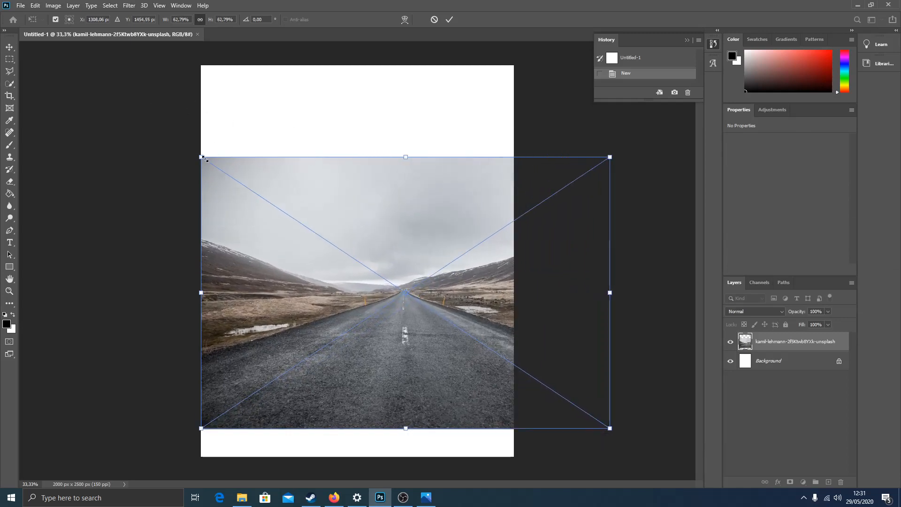
pyautogui.moveTo(201, 157); pyautogui.dragTo(122, 104)
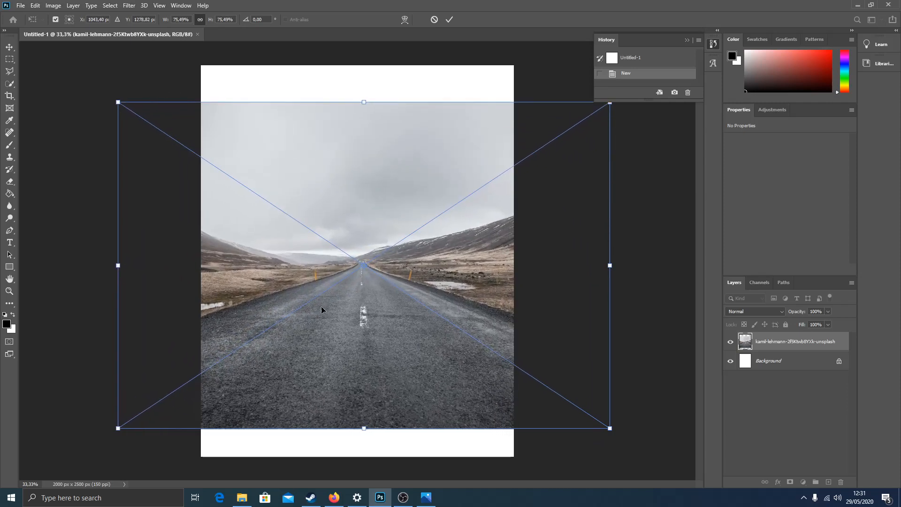
pyautogui.moveTo(402, 316); pyautogui.dragTo(369, 341)
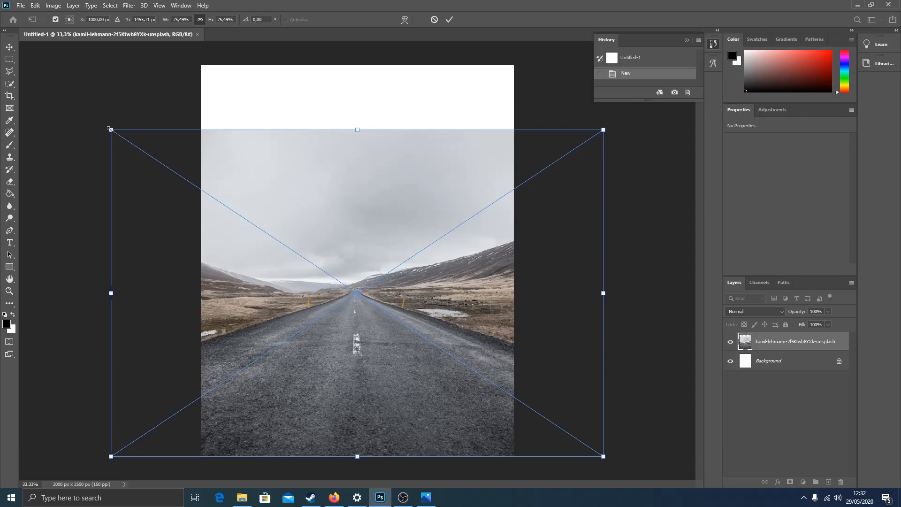
pyautogui.moveTo(111, 129); pyautogui.dragTo(80, 109)
pyautogui.moveTo(350, 337); pyautogui.dragTo(364, 337)
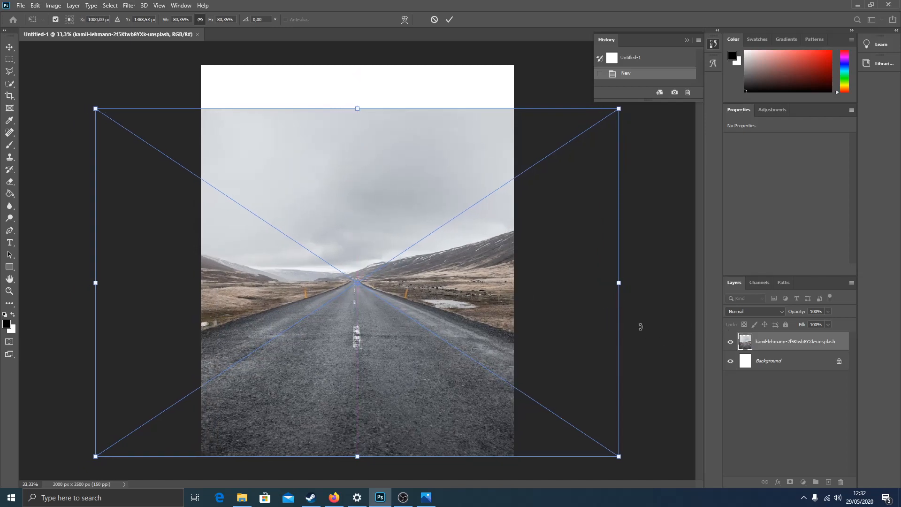
pyautogui.click(449, 20)
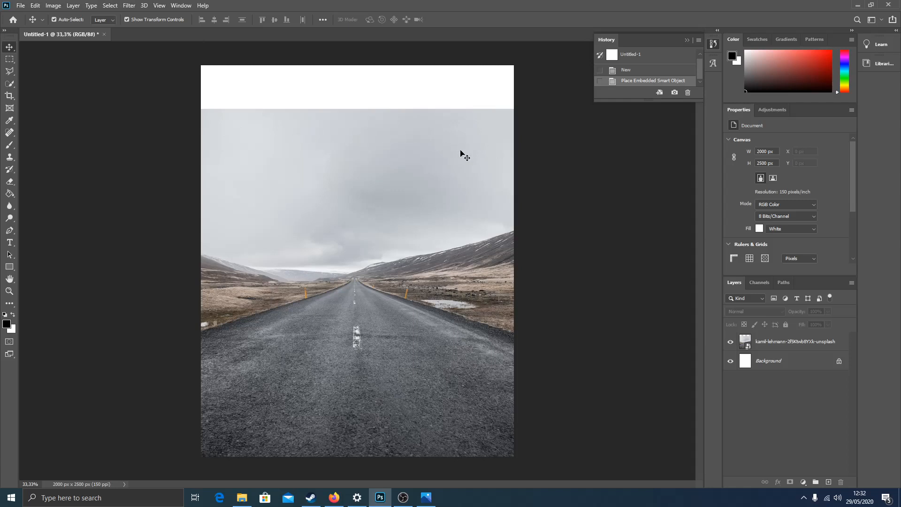
# Rasterize the road photo's smart object layer
pyautogui.click(772, 343)
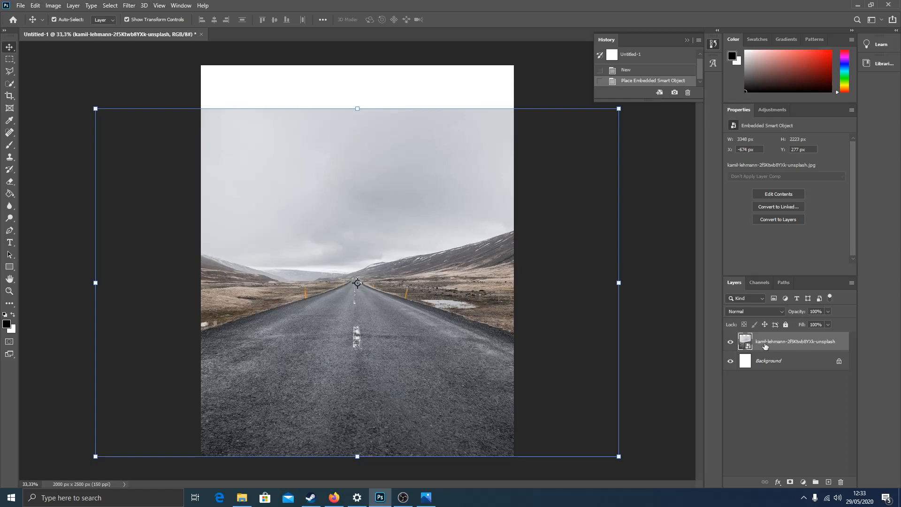
pyautogui.rightClick(765, 346)
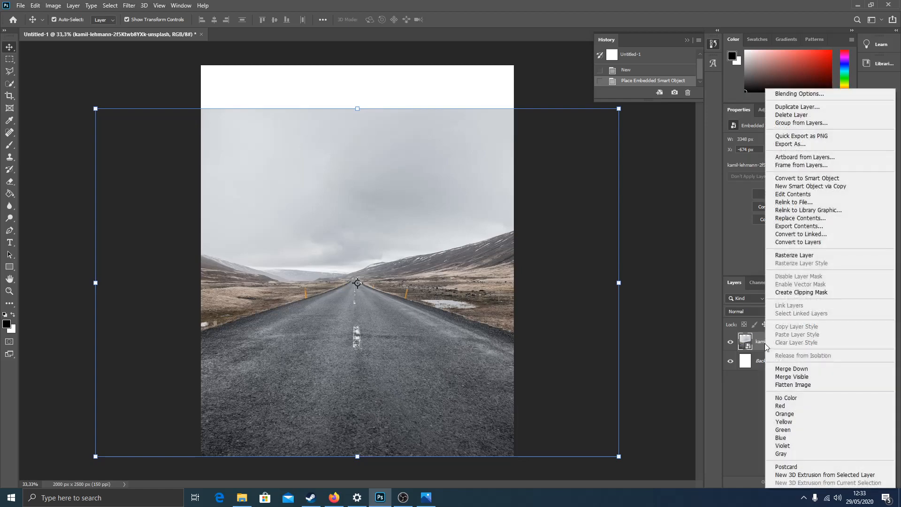
pyautogui.click(794, 256)
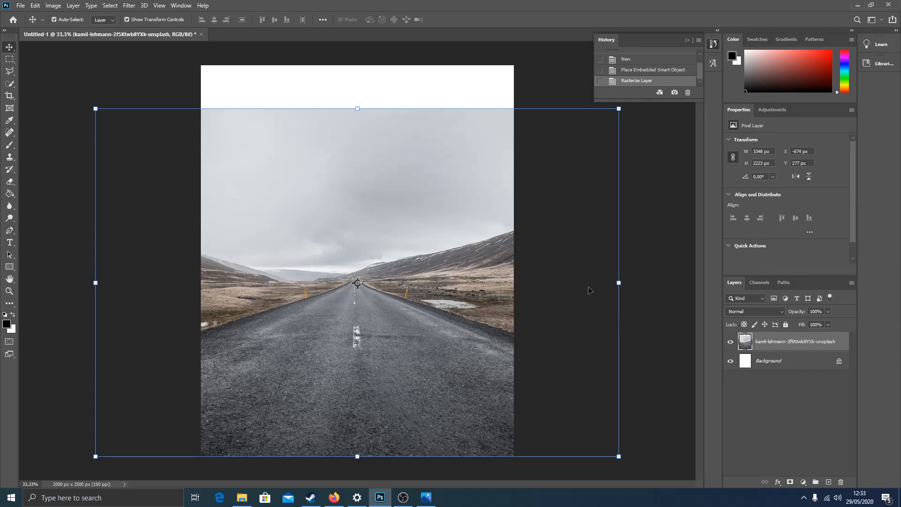
# Select the blank strip above the sky, about 2000 x 318 px, and fill it with Content-Aware at 100% opacity
pyautogui.click(11, 62)
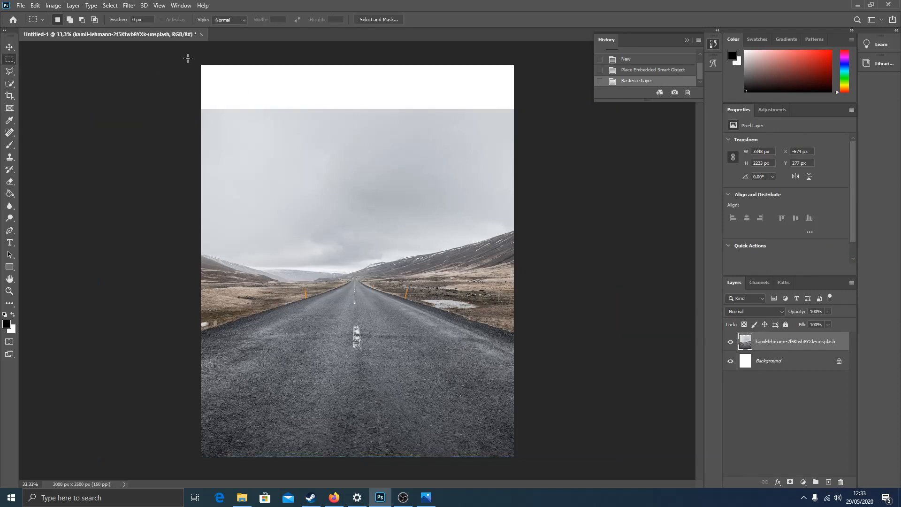
pyautogui.moveTo(189, 61); pyautogui.dragTo(540, 112)
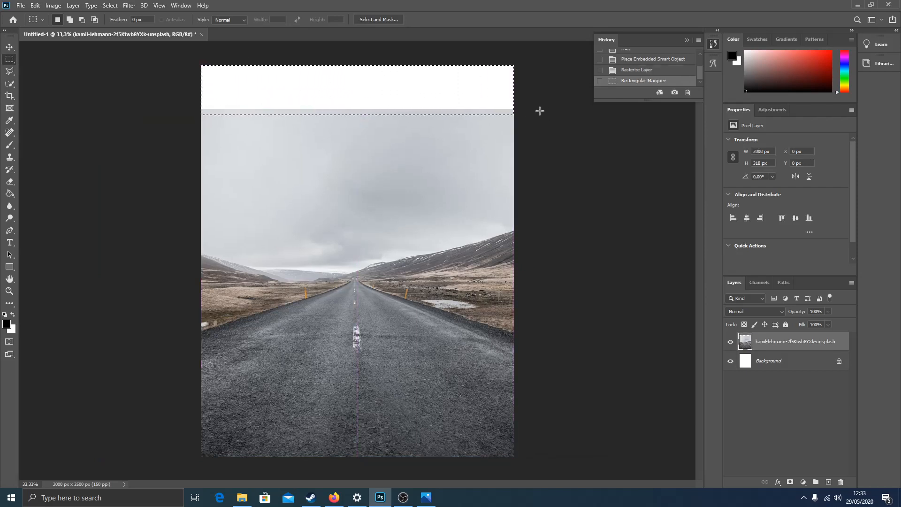
pyautogui.hotkey('shift', 'F5')
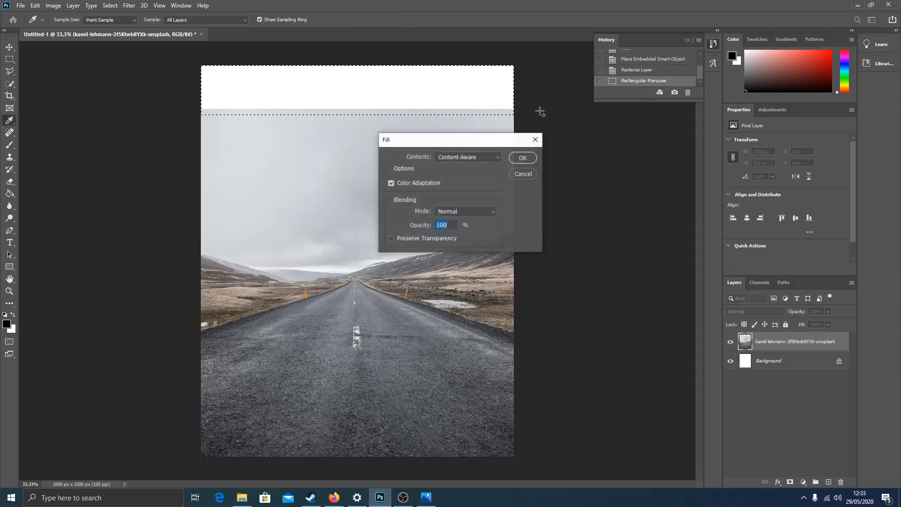
pyautogui.moveTo(441, 140); pyautogui.dragTo(418, 139)
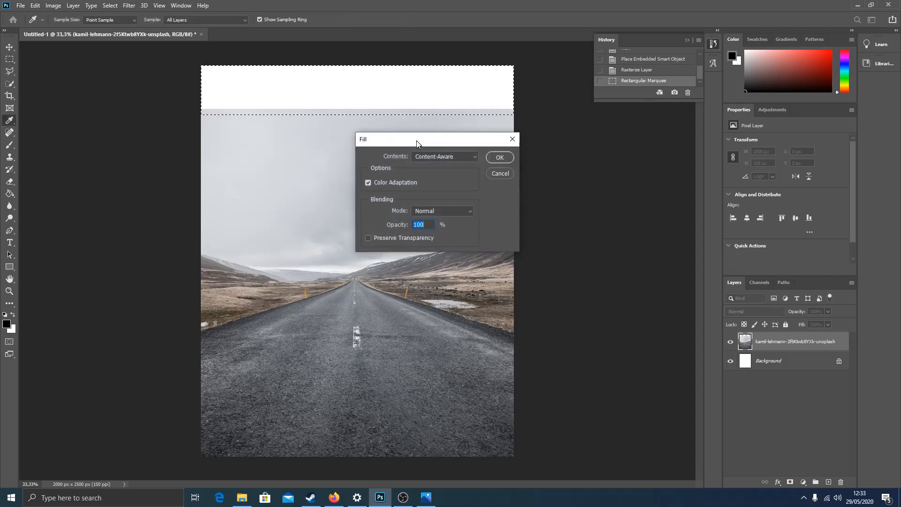
pyautogui.click(434, 156)
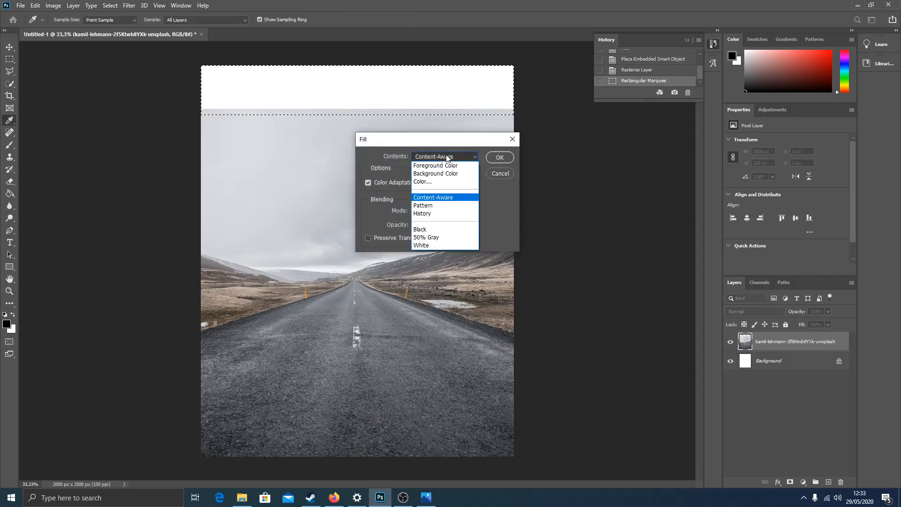
pyautogui.click(424, 198)
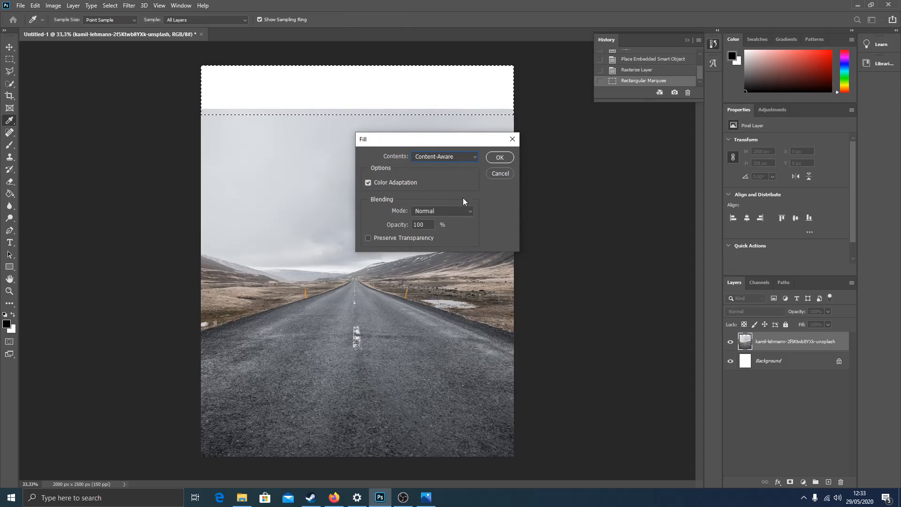
pyautogui.click(501, 157)
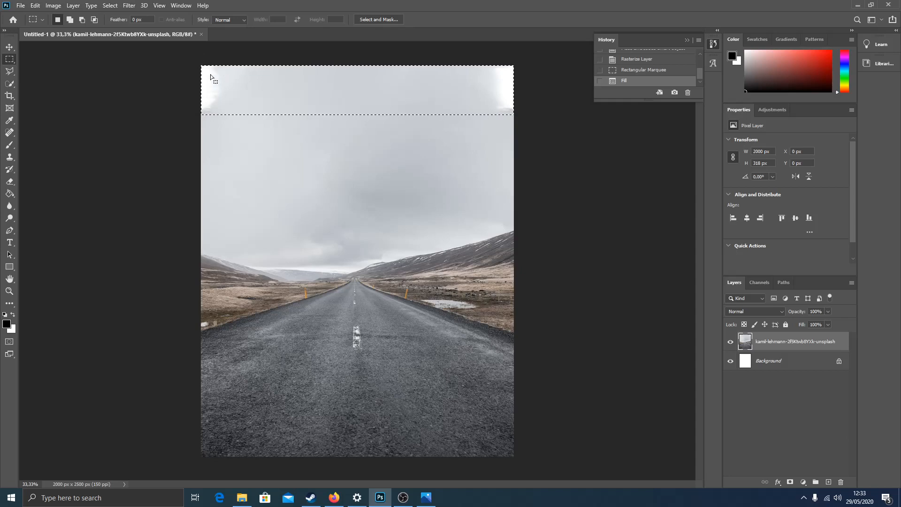
# Select the white patch in the sky's upper-left corner, about 291 x 354 px, and fill it with Content-Aware
pyautogui.hotkey('ctrl', 'd')
pyautogui.moveTo(201, 65); pyautogui.dragTo(246, 121)
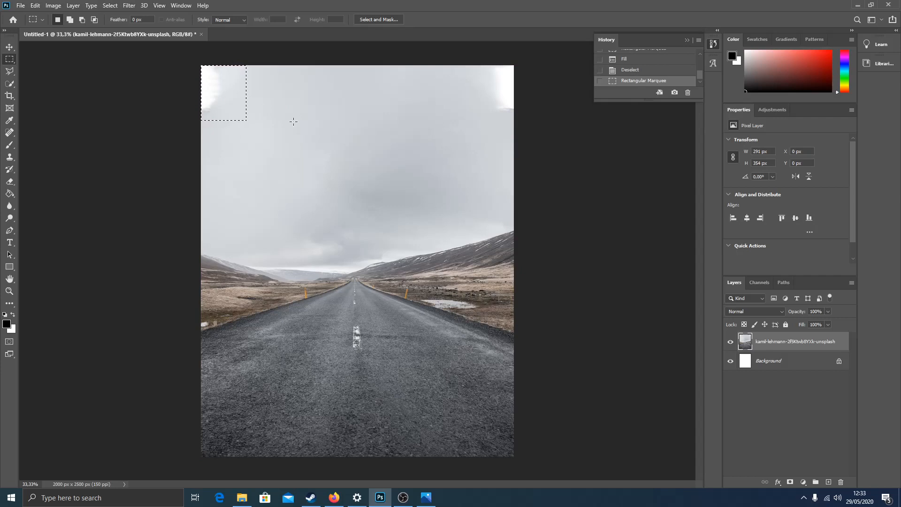
pyautogui.press('shift')
pyautogui.hotkey('shift', 'F5')
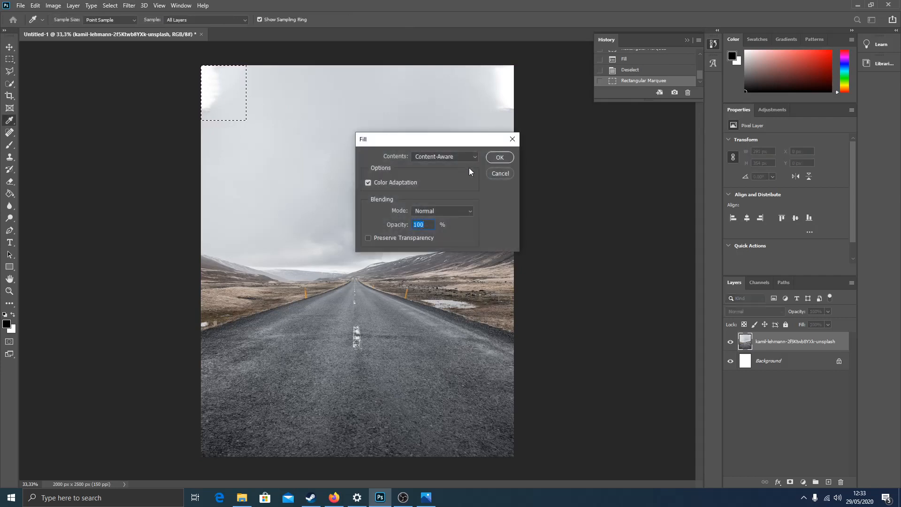
pyautogui.click(500, 157)
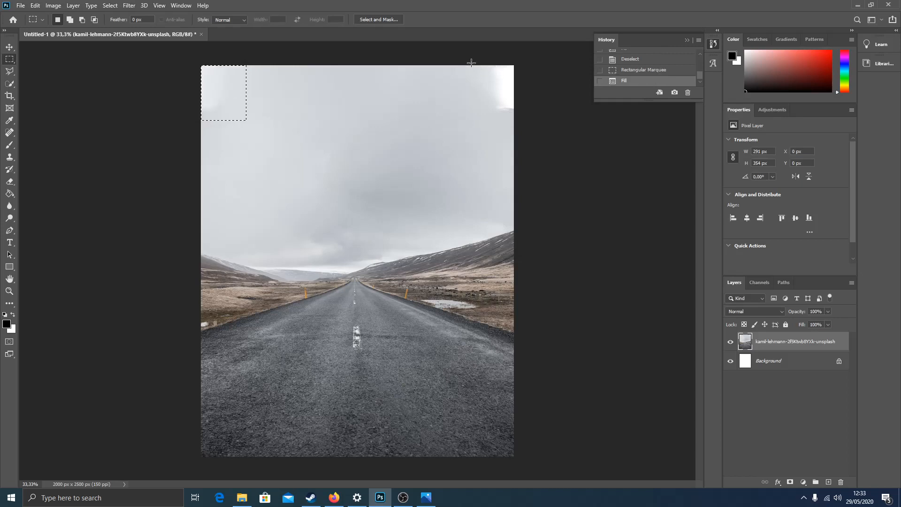
# Fill the white patch in the sky's upper-right corner, about 309 x 405 px, with Content-Aware and deselect
pyautogui.moveTo(465, 62); pyautogui.dragTo(537, 128)
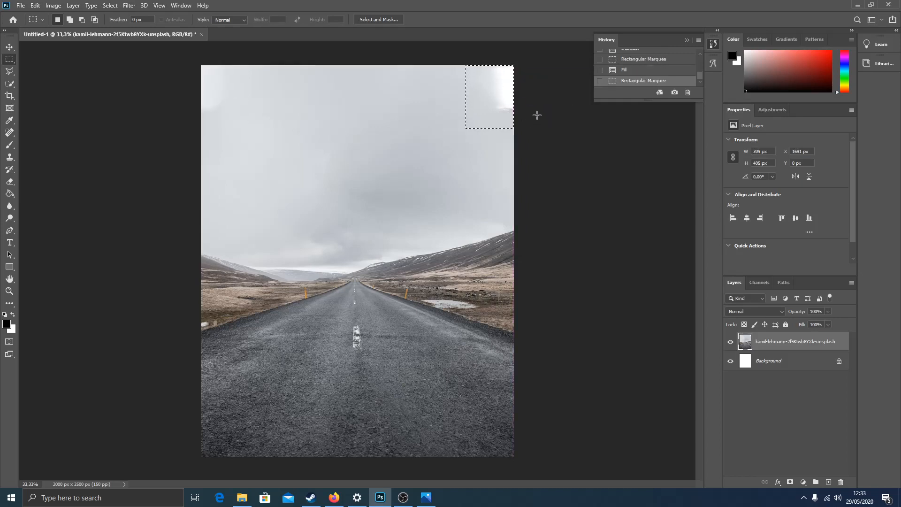
pyautogui.hotkey('shift', 'F5')
pyautogui.press('Return')
pyautogui.click(485, 91)
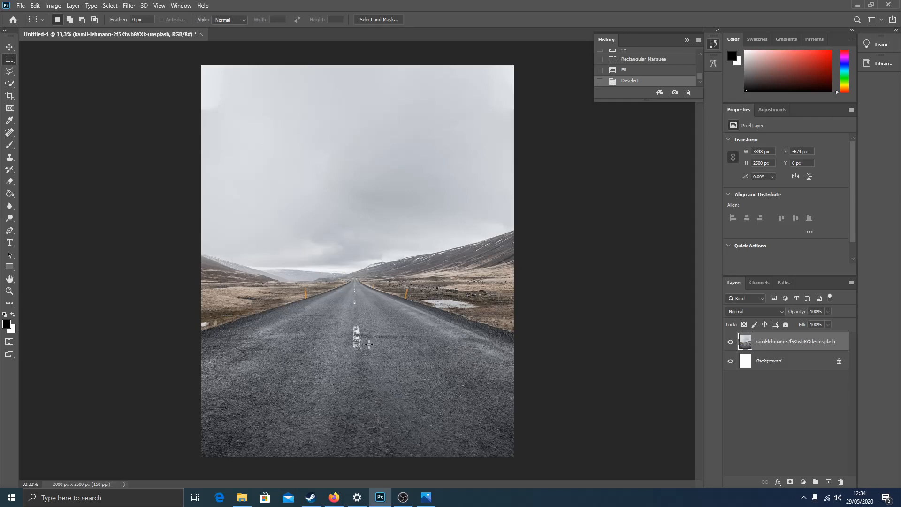
# Place the photo of the woman in the sea from the Tutorial folder above the road layer
pyautogui.click(242, 498)
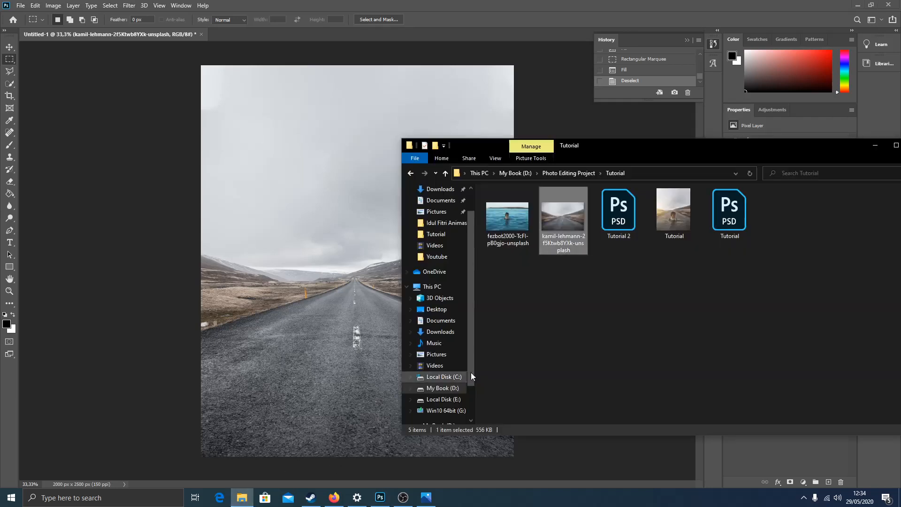
pyautogui.moveTo(621, 147); pyautogui.dragTo(659, 134)
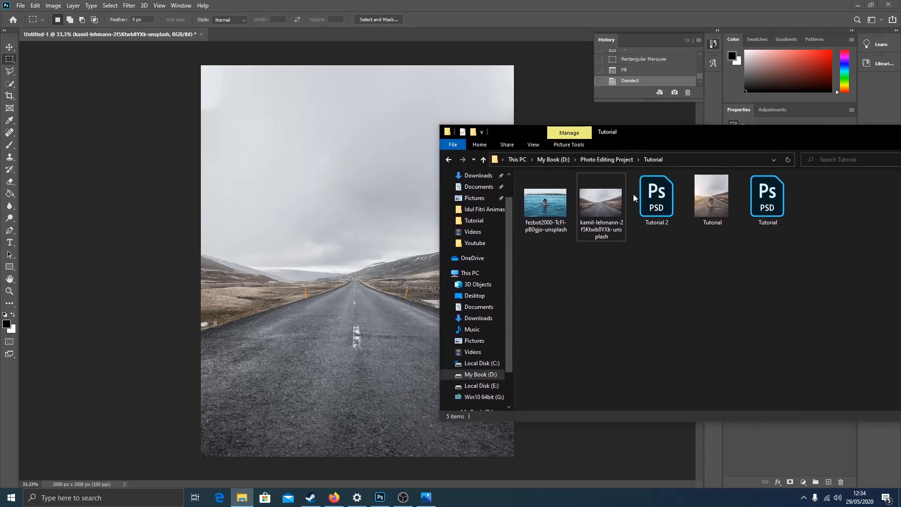
pyautogui.moveTo(545, 201); pyautogui.dragTo(382, 340)
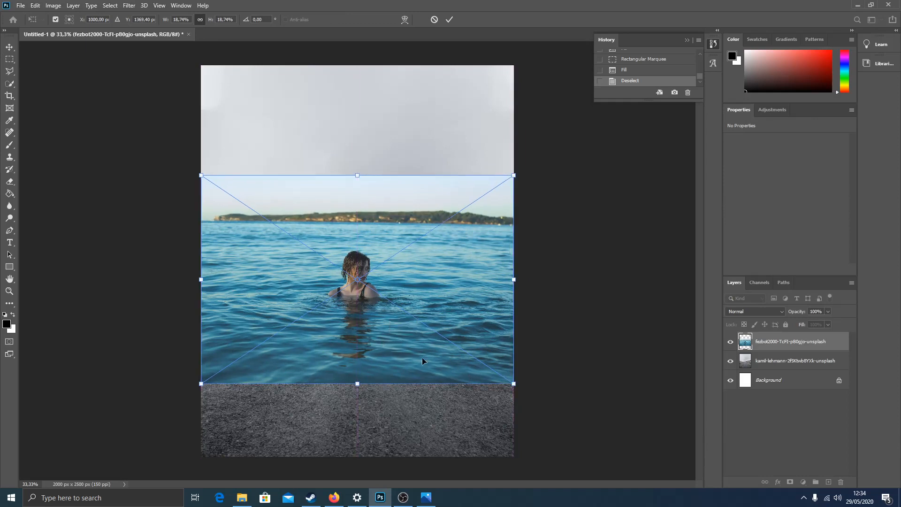
# Enlarge the sea photo to about 31% and centre it horizontally, with the woman over the lower half of the canvas
pyautogui.moveTo(612, 478); pyautogui.dragTo(626, 488)
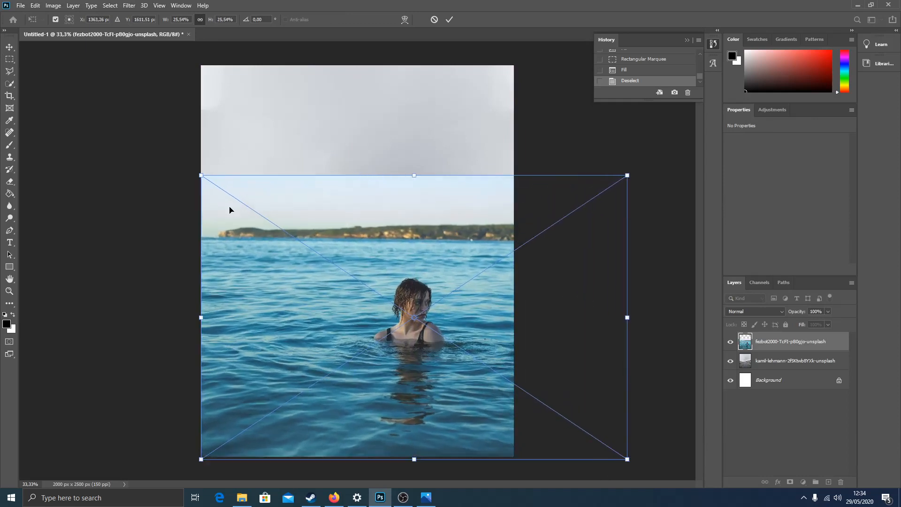
pyautogui.moveTo(202, 175); pyautogui.dragTo(136, 133)
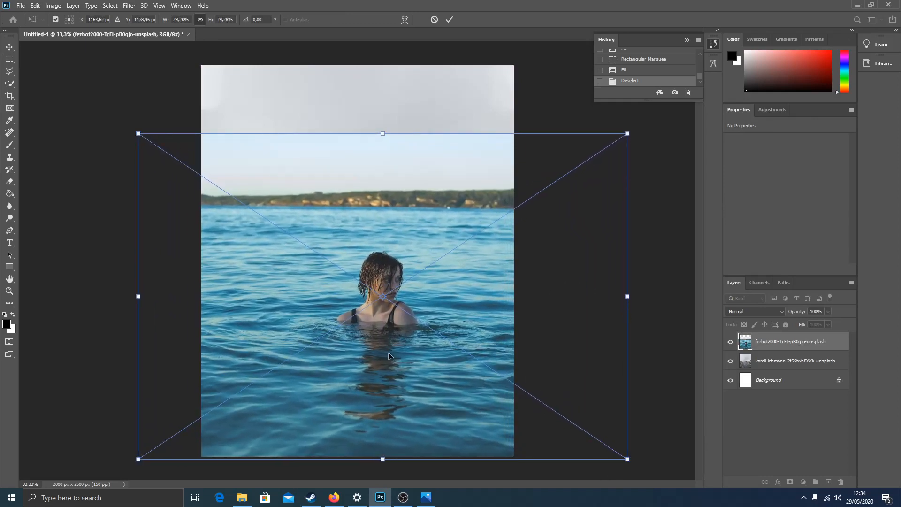
pyautogui.moveTo(385, 354); pyautogui.dragTo(360, 374)
pyautogui.moveTo(113, 151); pyautogui.dragTo(82, 131)
pyautogui.moveTo(341, 352); pyautogui.dragTo(356, 372)
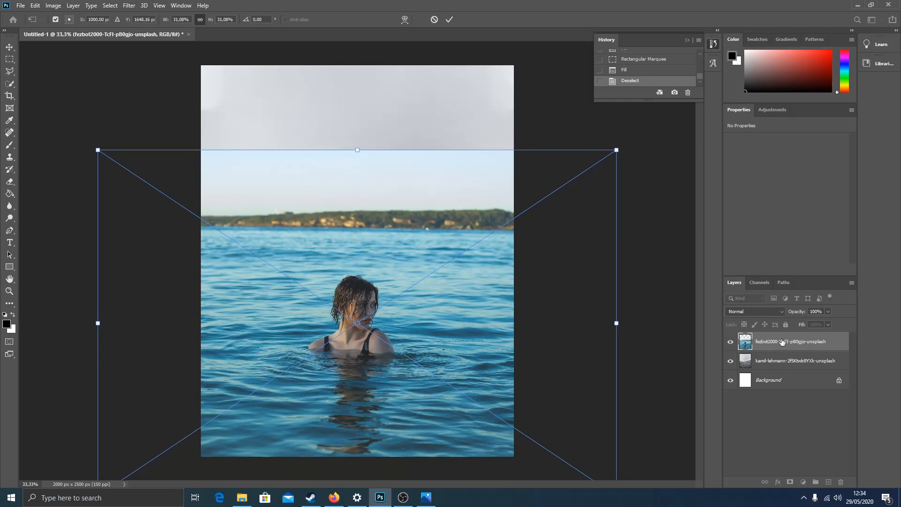
# Lower the sea photo layer's opacity to 40% so the road shows through it
pyautogui.click(828, 311)
pyautogui.click(811, 322)
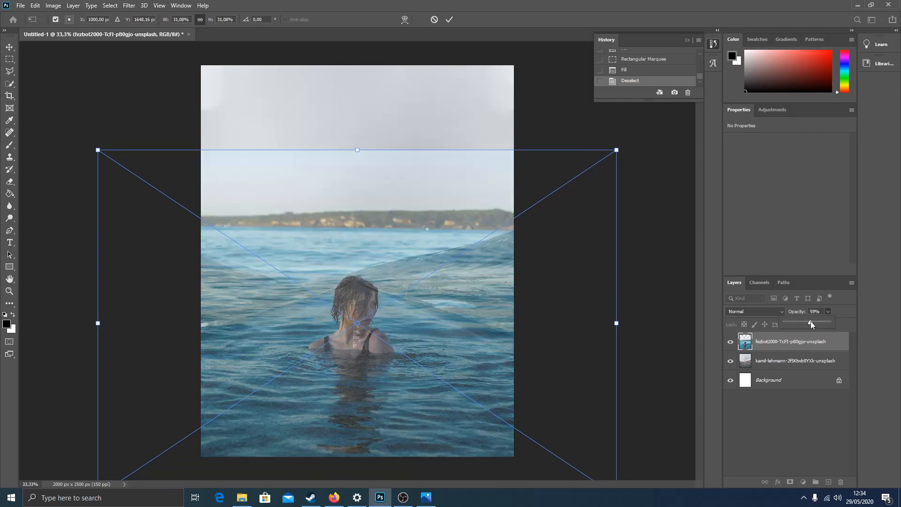
pyautogui.moveTo(810, 323); pyautogui.dragTo(803, 322)
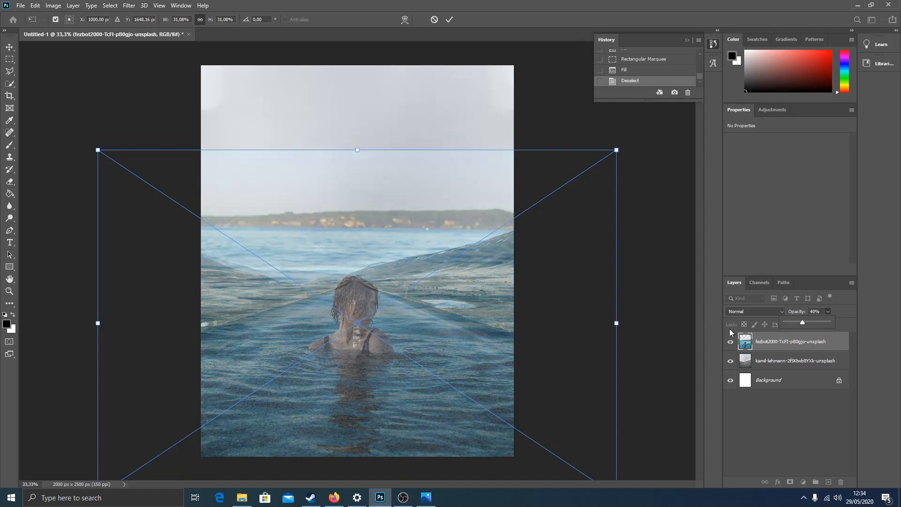
# Enlarge the sea photo to about 34.4%, keep it horizontally centred with the woman's head just below the road's vanishing point, and commit the placement
pyautogui.moveTo(372, 401)
pyautogui.mouseDown()
pyautogui.moveTo(372, 390)
pyautogui.moveTo(372, 412)
pyautogui.mouseUp()
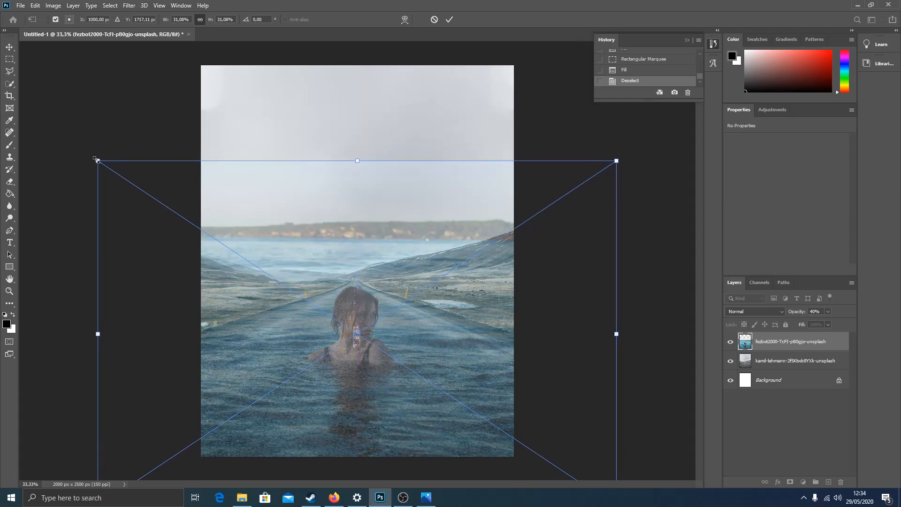
pyautogui.moveTo(95, 160); pyautogui.dragTo(42, 124)
pyautogui.moveTo(368, 393); pyautogui.dragTo(388, 406)
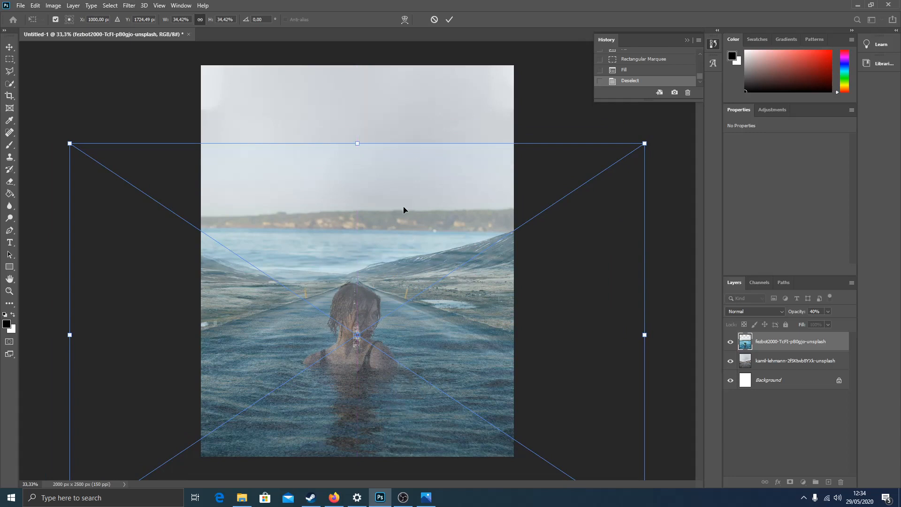
pyautogui.click(452, 21)
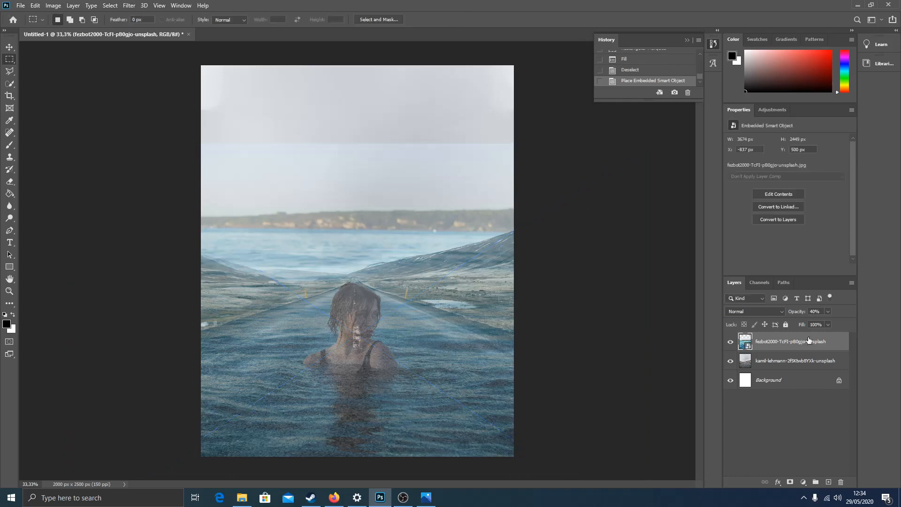
# Restore the sea photo layer's opacity to 100%
pyautogui.click(829, 312)
pyautogui.moveTo(826, 323); pyautogui.dragTo(850, 324)
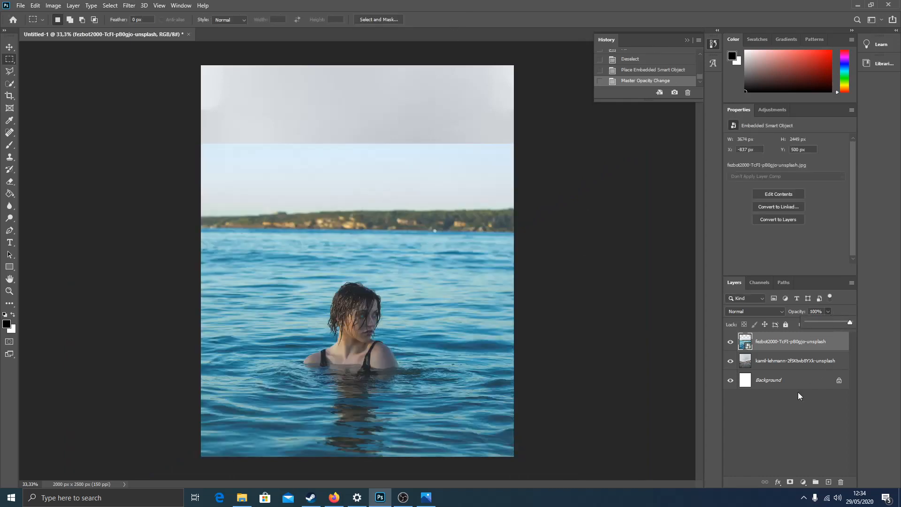
pyautogui.click(778, 365)
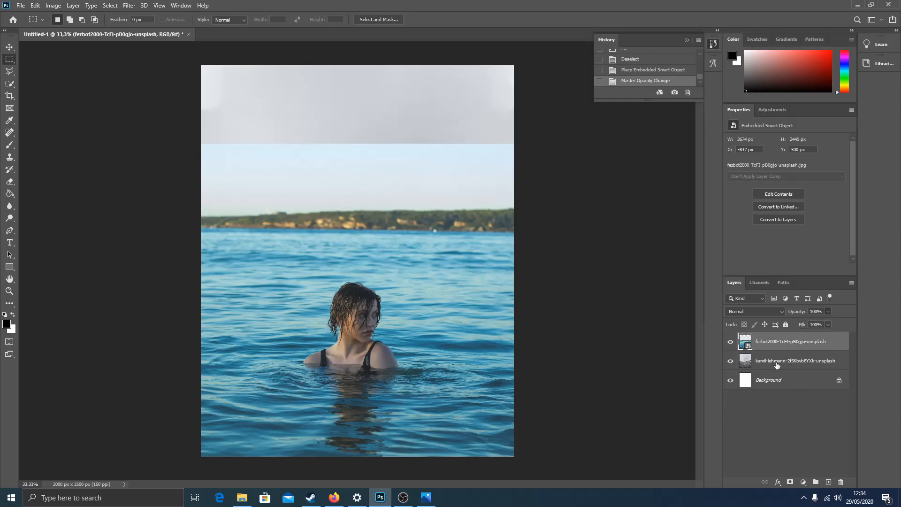
# Quick-select the woman and the water directly below her shoulders on the sea photo layer, and add a layer mask from the selection
pyautogui.click(788, 343)
pyautogui.click(10, 86)
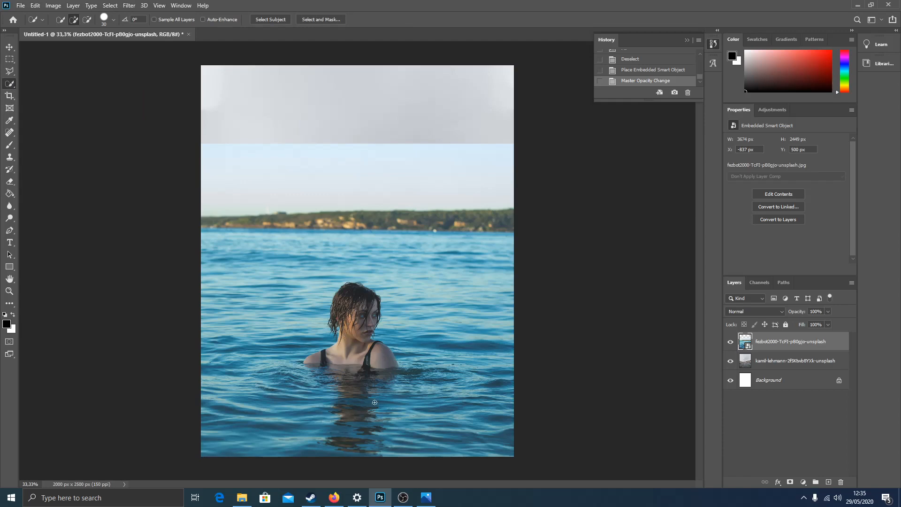
pyautogui.hotkey('ctrl', '+')
pyautogui.hotkey('ctrl', '+')
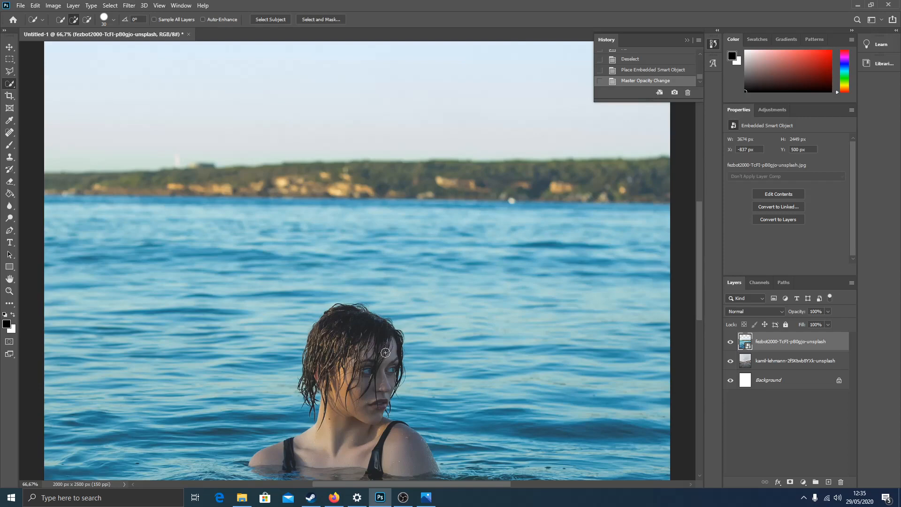
pyautogui.moveTo(385, 355)
pyautogui.mouseDown()
pyautogui.moveTo(389, 288)
pyautogui.moveTo(369, 289)
pyautogui.mouseUp()
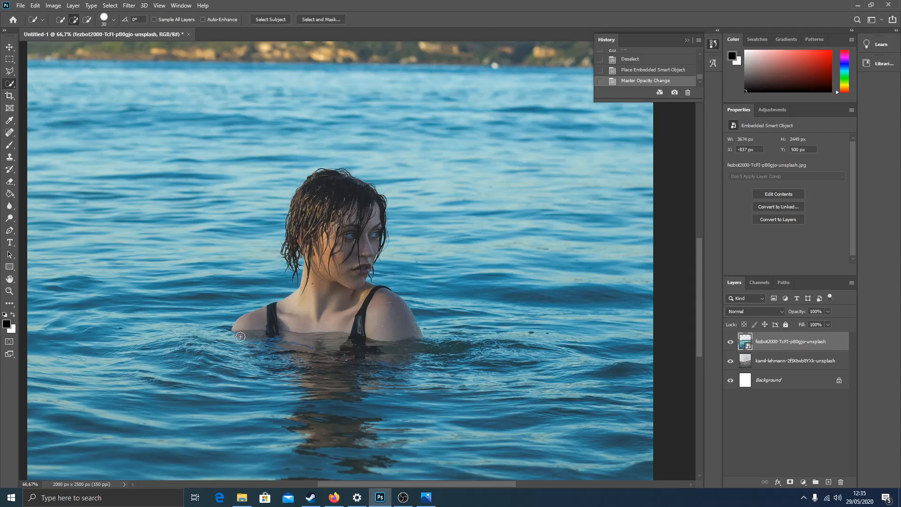
pyautogui.moveTo(239, 334)
pyautogui.mouseDown()
pyautogui.moveTo(309, 297)
pyautogui.moveTo(343, 180)
pyautogui.moveTo(360, 186)
pyautogui.mouseUp()
pyautogui.moveTo(313, 347); pyautogui.dragTo(313, 337)
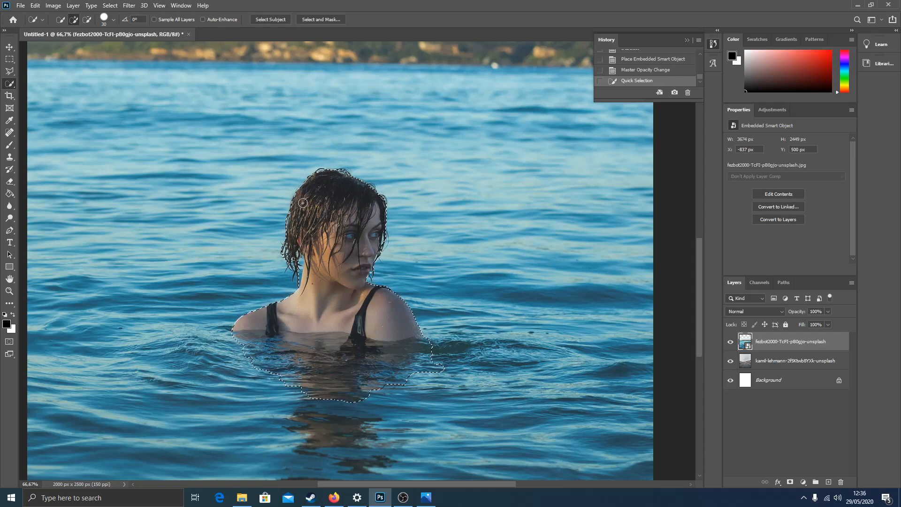
pyautogui.click(790, 483)
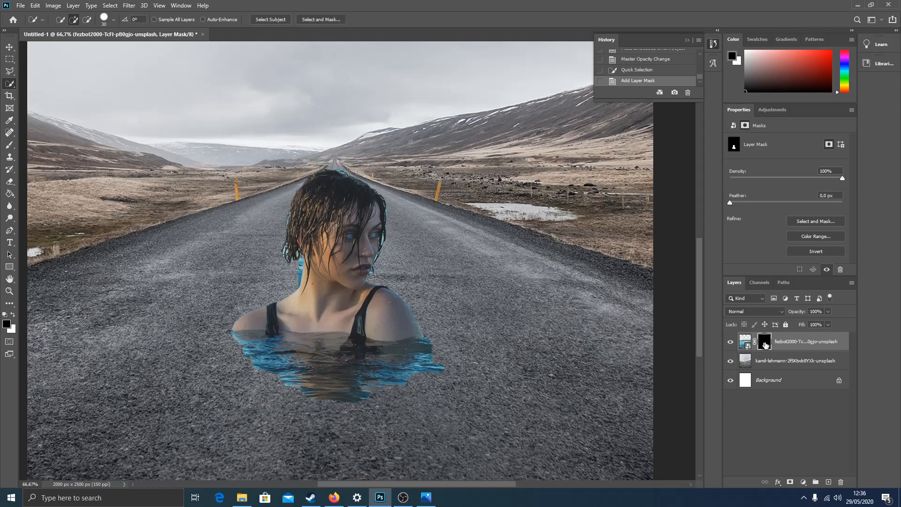
# Refine the layer mask's edges around the woman's hair and neck with Select and Mask, removing the blue fringes
pyautogui.rightClick(765, 345)
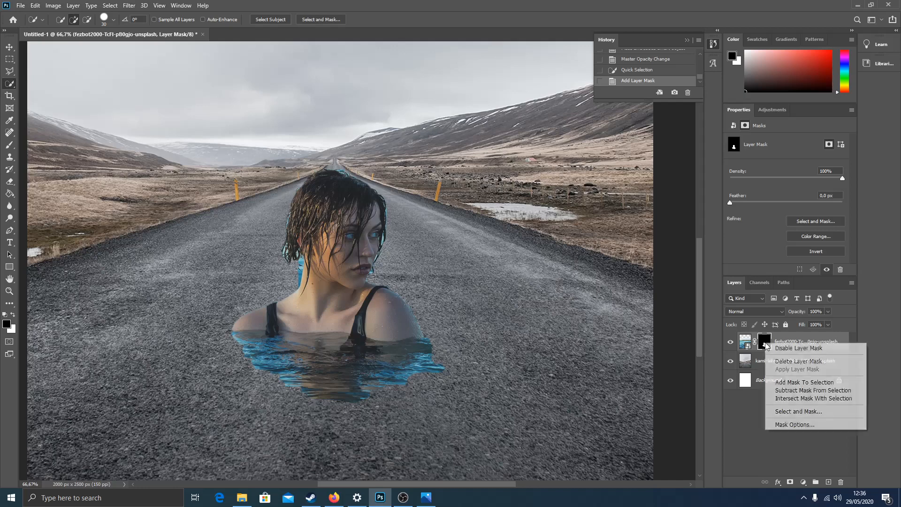
pyautogui.click(801, 412)
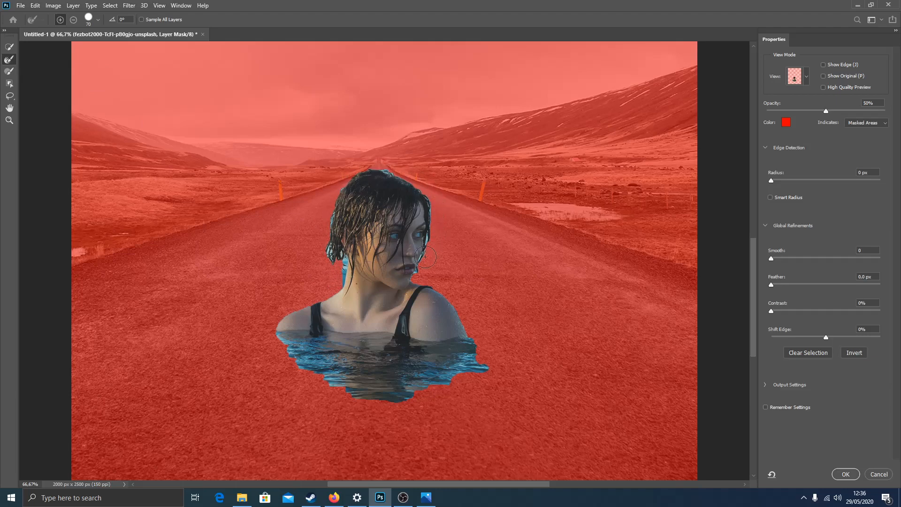
pyautogui.moveTo(340, 280)
pyautogui.mouseDown()
pyautogui.moveTo(336, 254)
pyautogui.moveTo(330, 267)
pyautogui.moveTo(329, 237)
pyautogui.moveTo(338, 192)
pyautogui.moveTo(358, 172)
pyautogui.moveTo(391, 170)
pyautogui.moveTo(426, 199)
pyautogui.moveTo(420, 276)
pyautogui.moveTo(434, 240)
pyautogui.moveTo(420, 277)
pyautogui.moveTo(428, 271)
pyautogui.moveTo(434, 218)
pyautogui.moveTo(423, 191)
pyautogui.moveTo(383, 172)
pyautogui.moveTo(341, 187)
pyautogui.moveTo(326, 245)
pyautogui.moveTo(331, 255)
pyautogui.moveTo(335, 248)
pyautogui.moveTo(331, 279)
pyautogui.moveTo(335, 248)
pyautogui.moveTo(340, 263)
pyautogui.moveTo(328, 281)
pyautogui.moveTo(340, 269)
pyautogui.moveTo(337, 252)
pyautogui.moveTo(334, 272)
pyautogui.moveTo(333, 252)
pyautogui.moveTo(302, 245)
pyautogui.mouseUp()
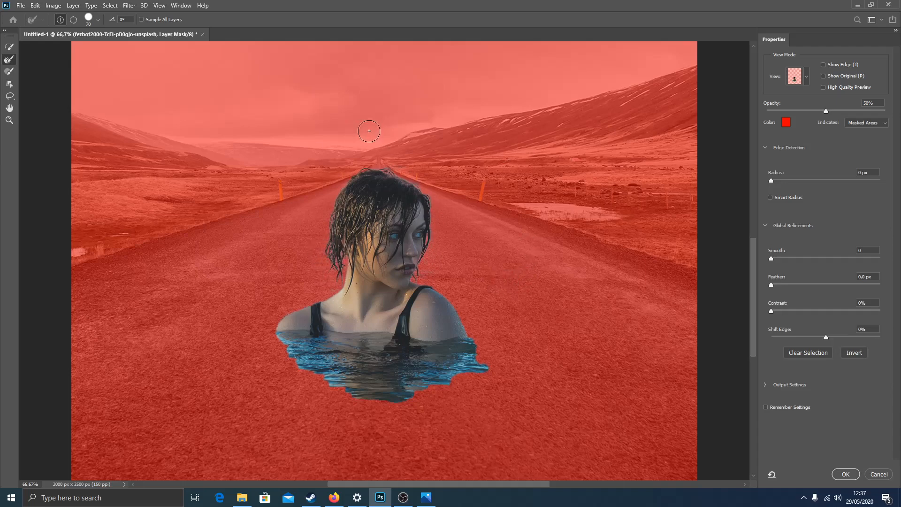
pyautogui.click(845, 474)
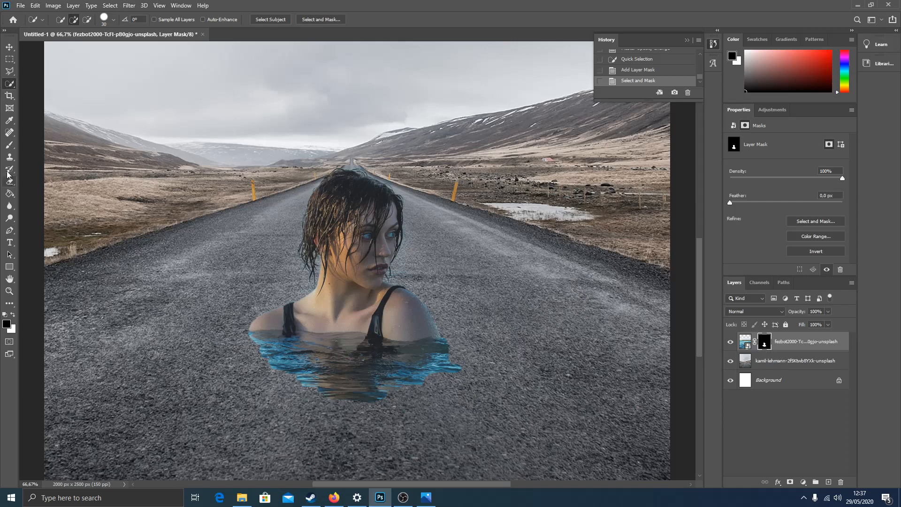
# Paint the layer mask white with a soft round brush, reduced from 600 to 300 px, to reveal an oval pool of water around the woman
pyautogui.click(9, 146)
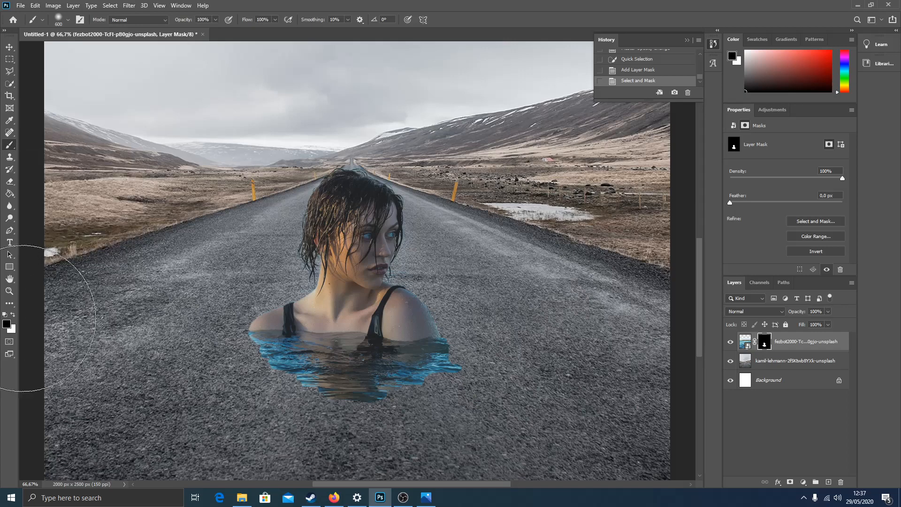
pyautogui.click(13, 317)
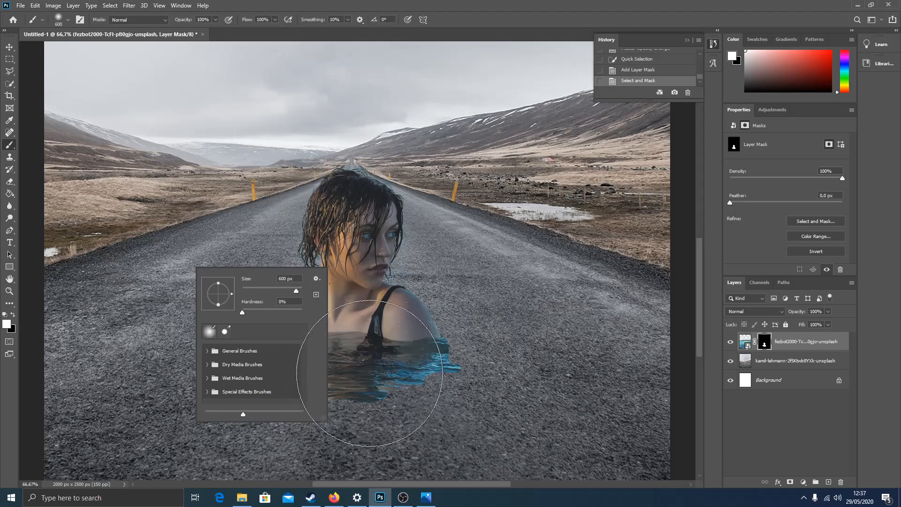
pyautogui.click(388, 371)
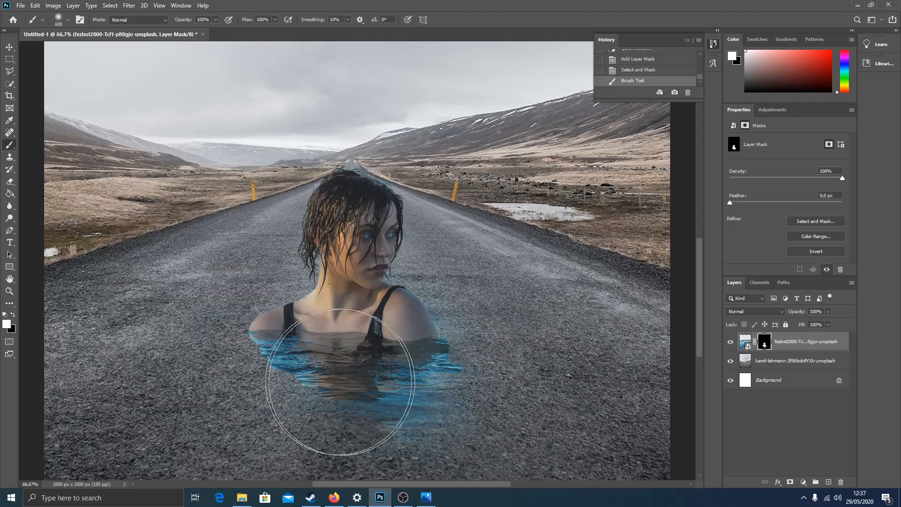
pyautogui.press('[')
pyautogui.press('[')
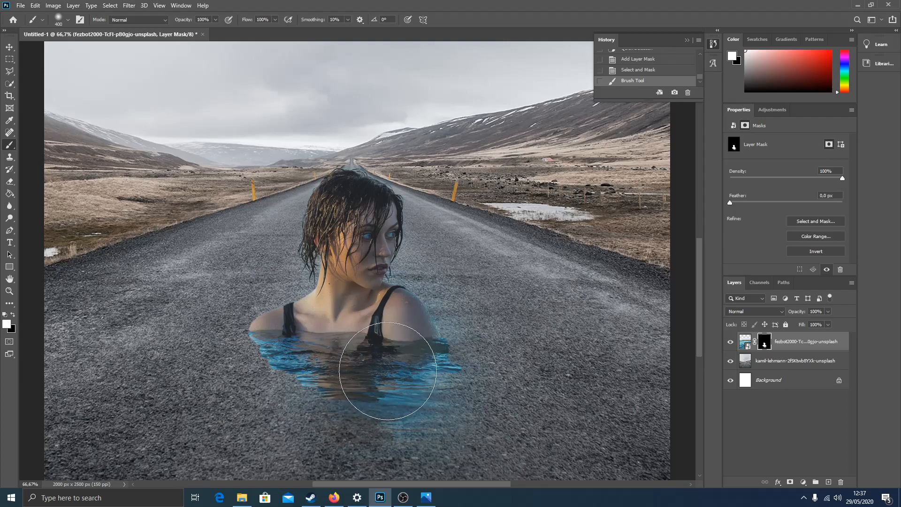
pyautogui.press('[')
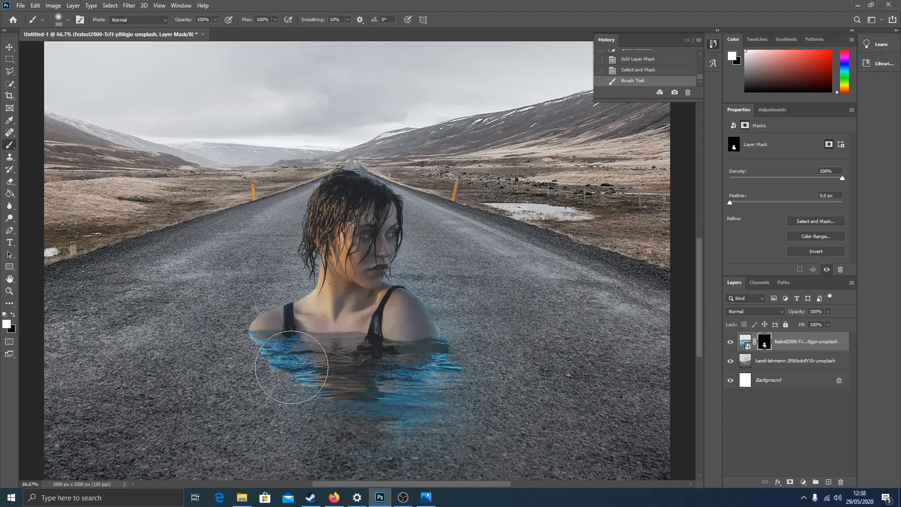
pyautogui.moveTo(290, 359)
pyautogui.mouseDown()
pyautogui.moveTo(255, 361)
pyautogui.moveTo(376, 364)
pyautogui.moveTo(345, 373)
pyautogui.moveTo(458, 353)
pyautogui.moveTo(392, 360)
pyautogui.moveTo(353, 376)
pyautogui.moveTo(445, 365)
pyautogui.moveTo(319, 371)
pyautogui.moveTo(206, 353)
pyautogui.moveTo(262, 344)
pyautogui.moveTo(483, 350)
pyautogui.moveTo(338, 365)
pyautogui.moveTo(477, 372)
pyautogui.mouseUp()
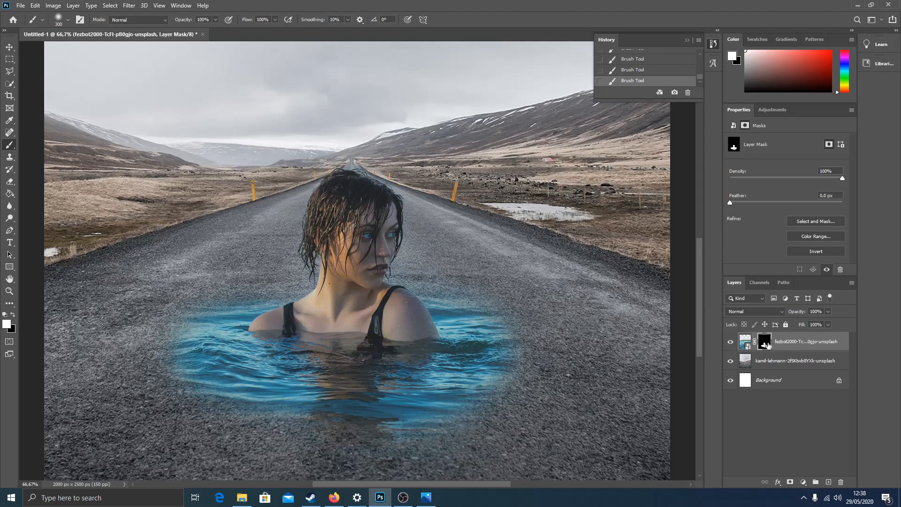
pyautogui.moveTo(485, 352)
pyautogui.mouseDown()
pyautogui.moveTo(240, 354)
pyautogui.moveTo(243, 371)
pyautogui.moveTo(399, 366)
pyautogui.moveTo(366, 355)
pyautogui.moveTo(346, 368)
pyautogui.moveTo(412, 378)
pyautogui.moveTo(302, 352)
pyautogui.moveTo(243, 363)
pyautogui.mouseUp()
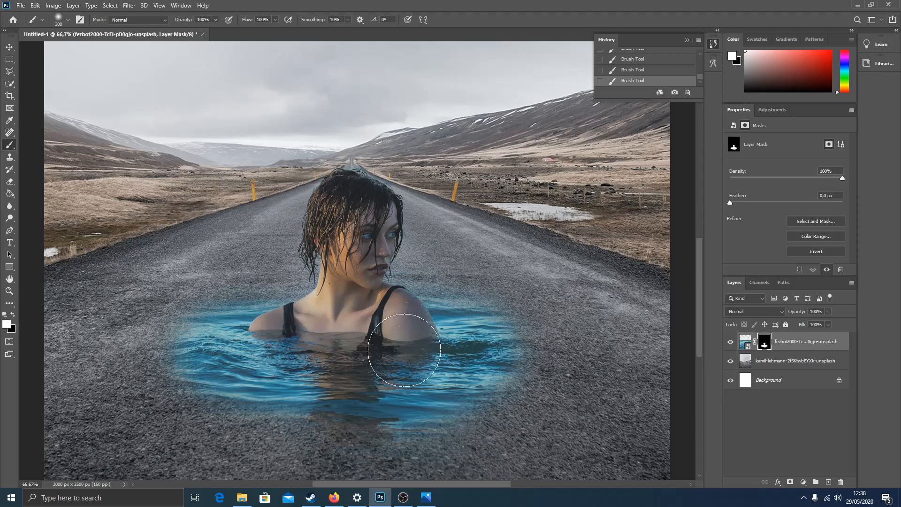
# Widen the water pool slightly at both ends by painting more white on the layer mask
pyautogui.hotkey('ctrl', '-')
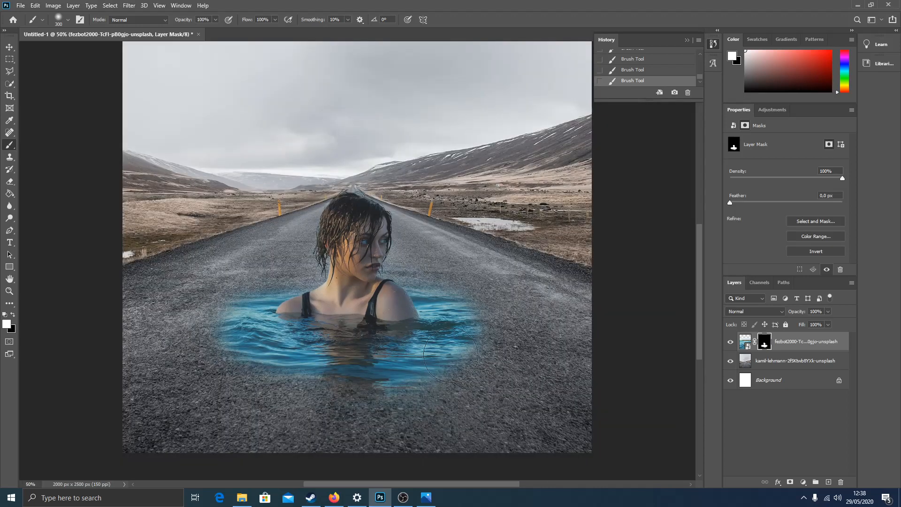
pyautogui.moveTo(237, 332); pyautogui.dragTo(223, 328)
pyautogui.moveTo(463, 335); pyautogui.dragTo(448, 343)
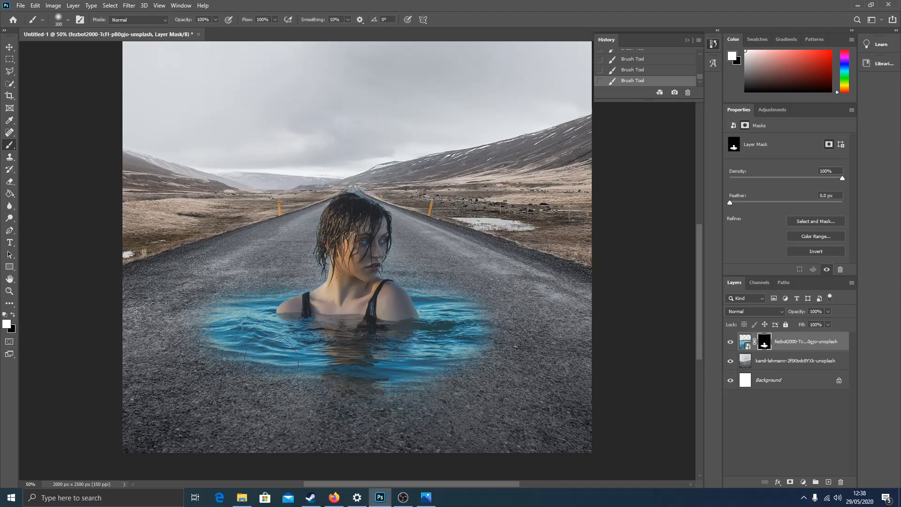
# Reveal more water beyond the pool's right end, and paint out the stray patch above it with black on the mask
pyautogui.moveTo(457, 329)
pyautogui.mouseDown()
pyautogui.moveTo(469, 323)
pyautogui.moveTo(497, 261)
pyautogui.moveTo(502, 268)
pyautogui.mouseUp()
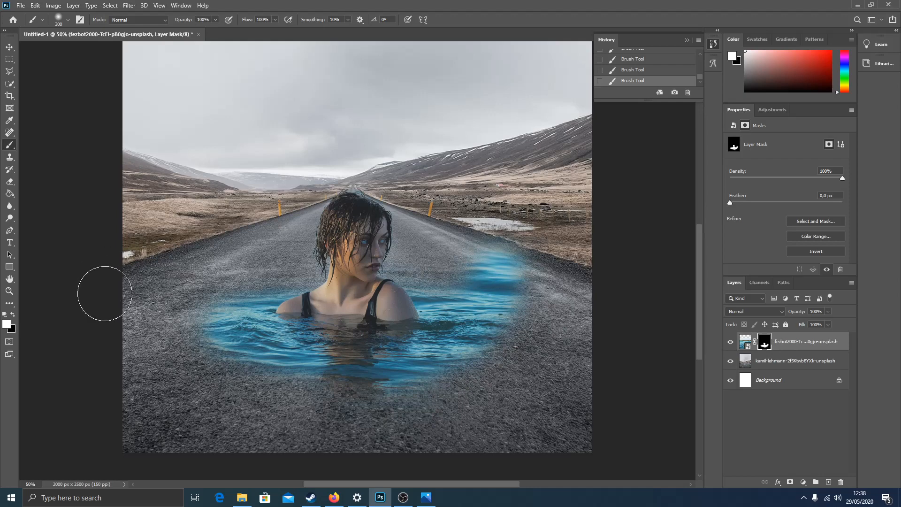
pyautogui.click(13, 314)
pyautogui.moveTo(491, 249)
pyautogui.mouseDown()
pyautogui.moveTo(528, 263)
pyautogui.moveTo(476, 263)
pyautogui.moveTo(520, 282)
pyautogui.moveTo(525, 304)
pyautogui.moveTo(559, 333)
pyautogui.moveTo(535, 330)
pyautogui.moveTo(557, 341)
pyautogui.moveTo(535, 305)
pyautogui.moveTo(513, 358)
pyautogui.mouseUp()
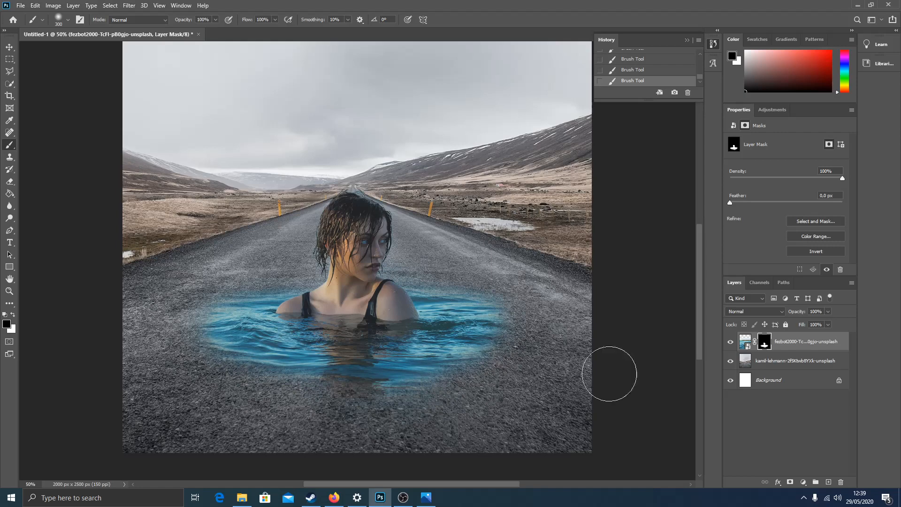
# Duplicate the masked sea photo layer with the default name
pyautogui.rightClick(790, 348)
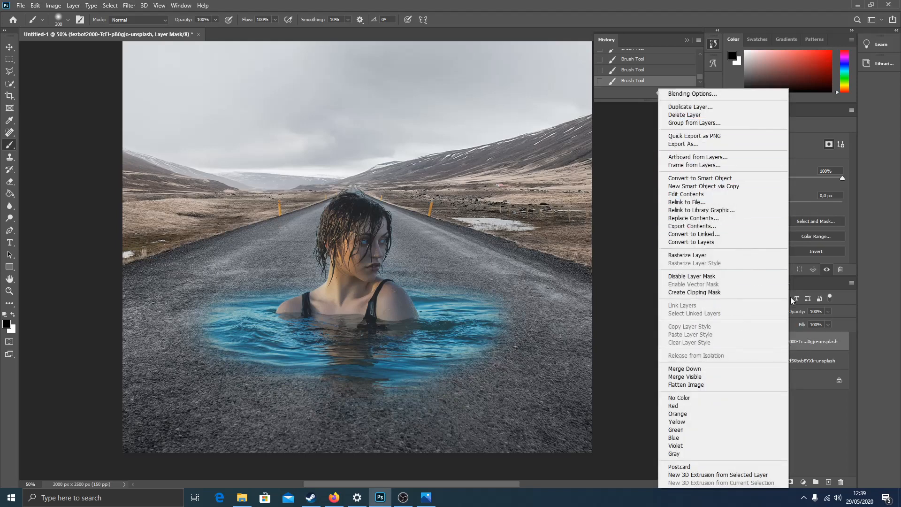
pyautogui.click(699, 107)
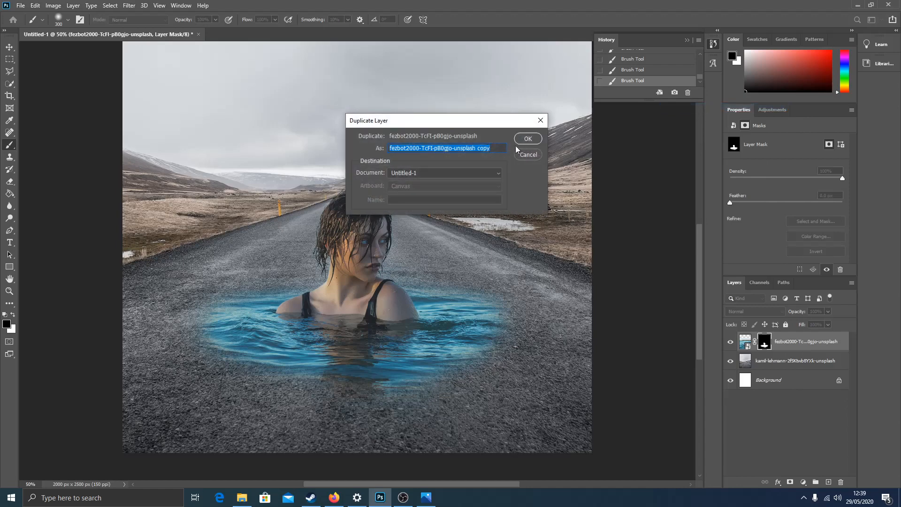
pyautogui.click(525, 139)
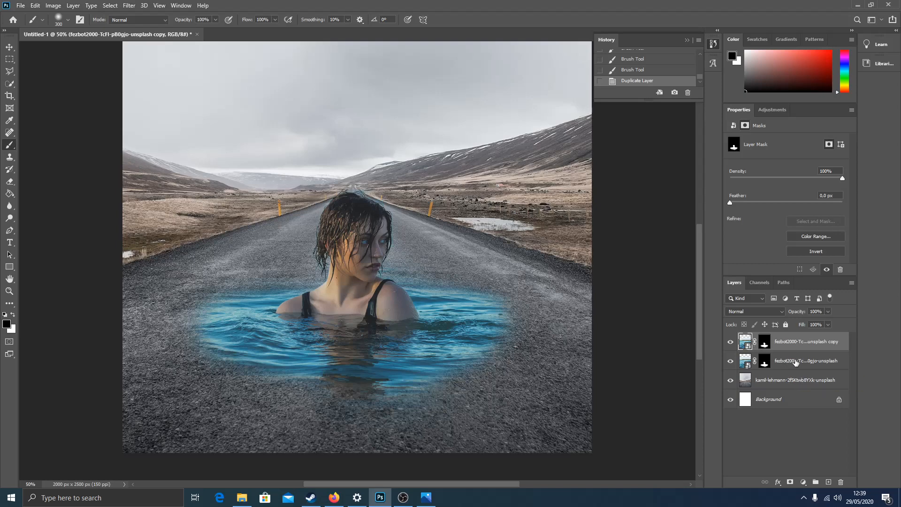
# Set the blend mode of the original sea photo layer, below its copy, to Hard Light
pyautogui.click(796, 362)
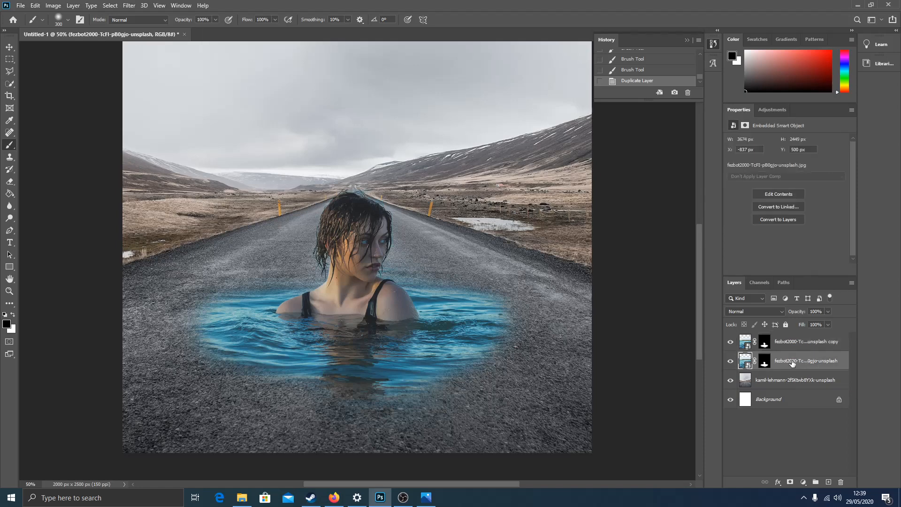
pyautogui.click(783, 313)
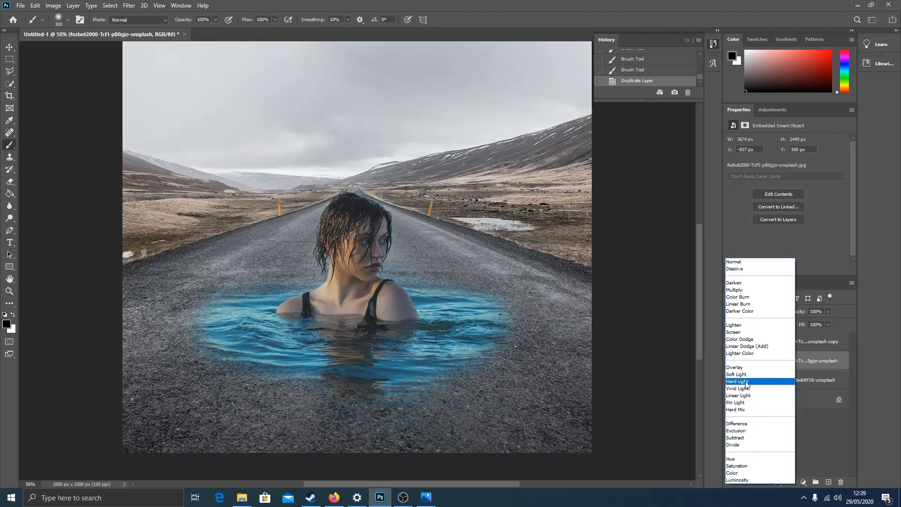
pyautogui.click(741, 382)
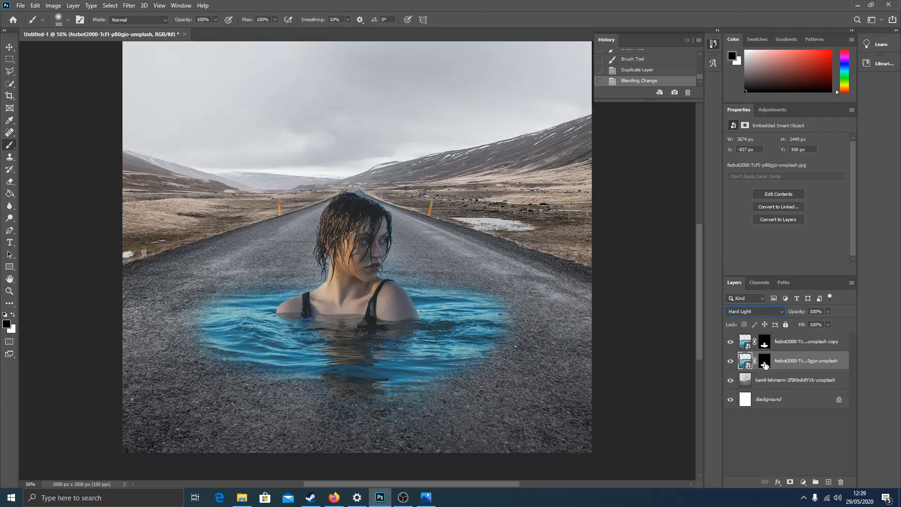
# Extend the water outward on both sides and below by painting white on the Hard Light sea layer's mask
pyautogui.click(765, 365)
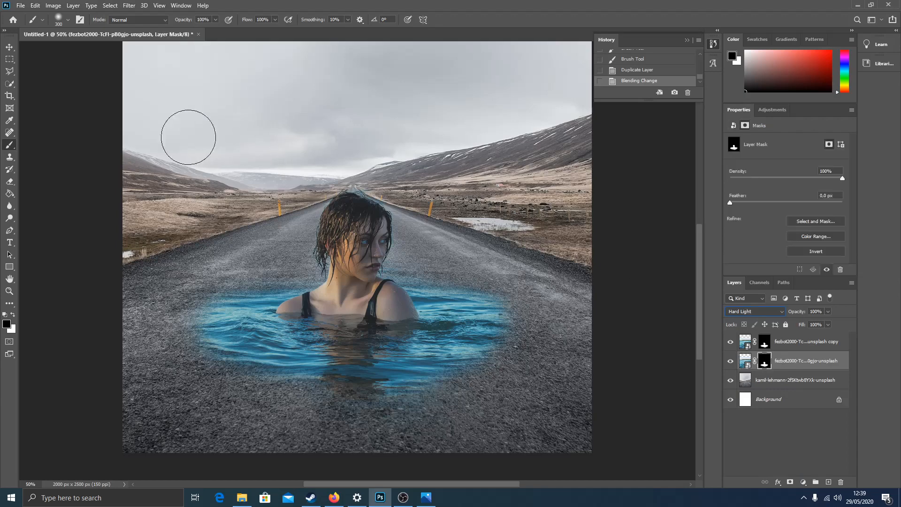
pyautogui.click(13, 314)
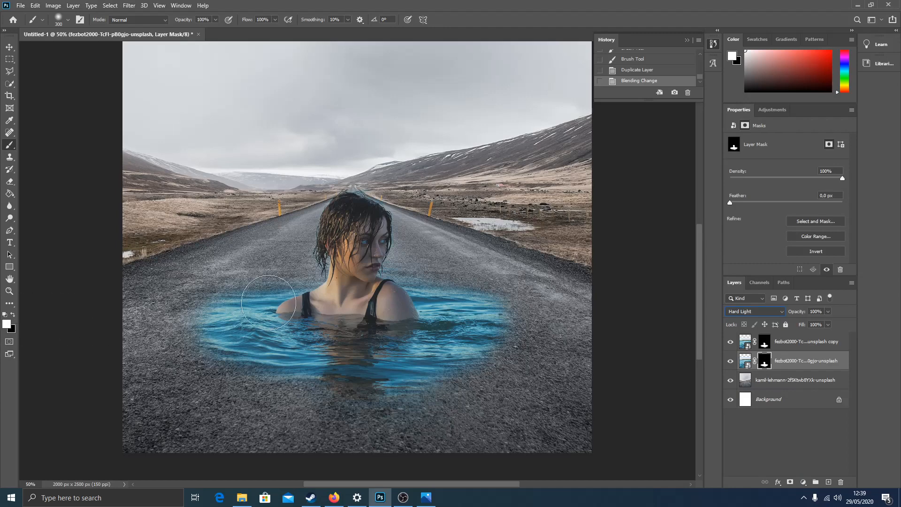
pyautogui.moveTo(249, 298)
pyautogui.mouseDown()
pyautogui.moveTo(173, 333)
pyautogui.moveTo(192, 328)
pyautogui.mouseUp()
pyautogui.moveTo(227, 368)
pyautogui.mouseDown()
pyautogui.moveTo(349, 395)
pyautogui.moveTo(434, 389)
pyautogui.moveTo(482, 375)
pyautogui.moveTo(519, 320)
pyautogui.moveTo(533, 317)
pyautogui.mouseUp()
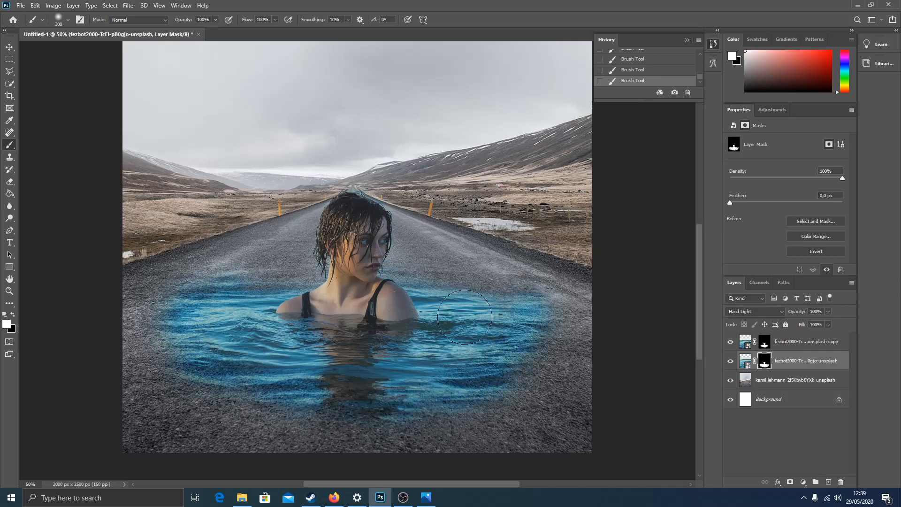
pyautogui.moveTo(164, 322); pyautogui.dragTo(154, 323)
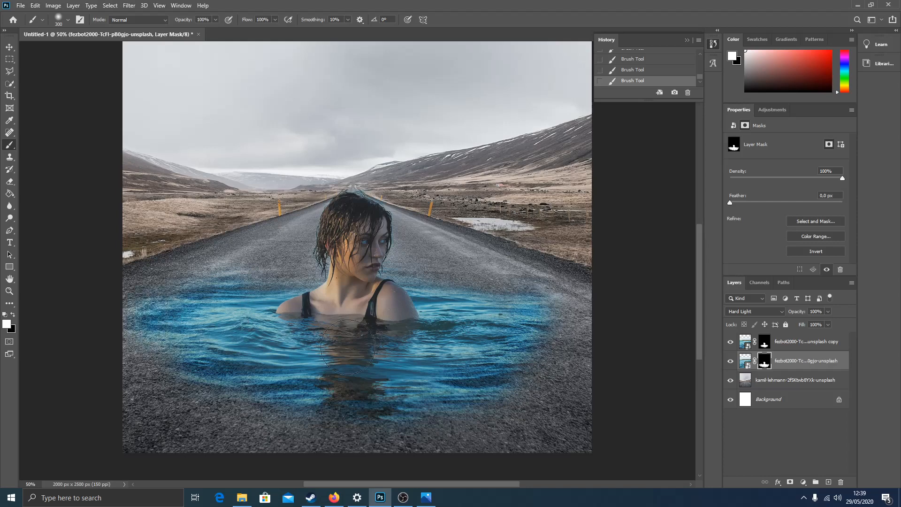
pyautogui.moveTo(533, 336); pyautogui.dragTo(559, 326)
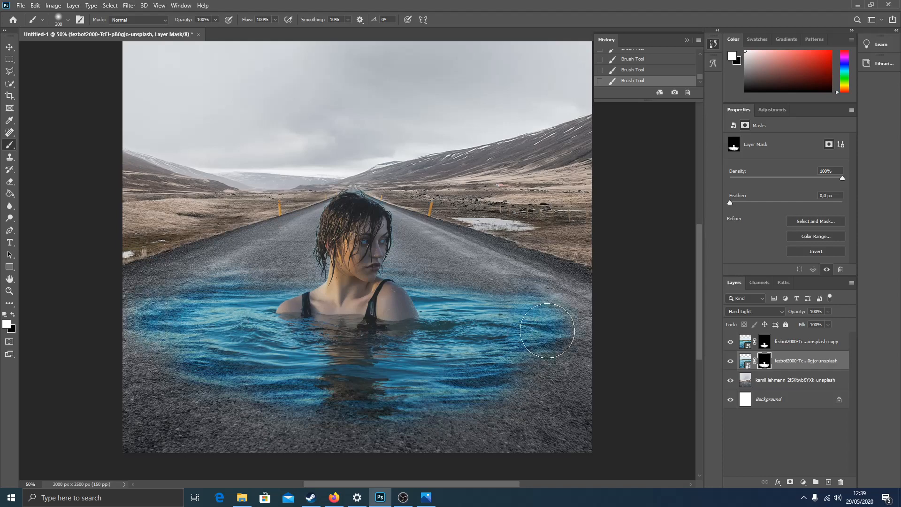
pyautogui.click(13, 316)
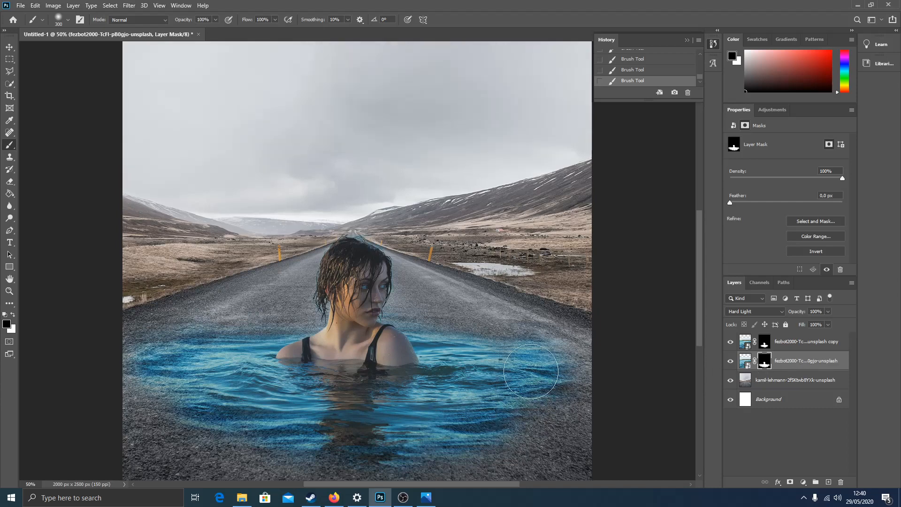
pyautogui.scroll(2, 488, 359)
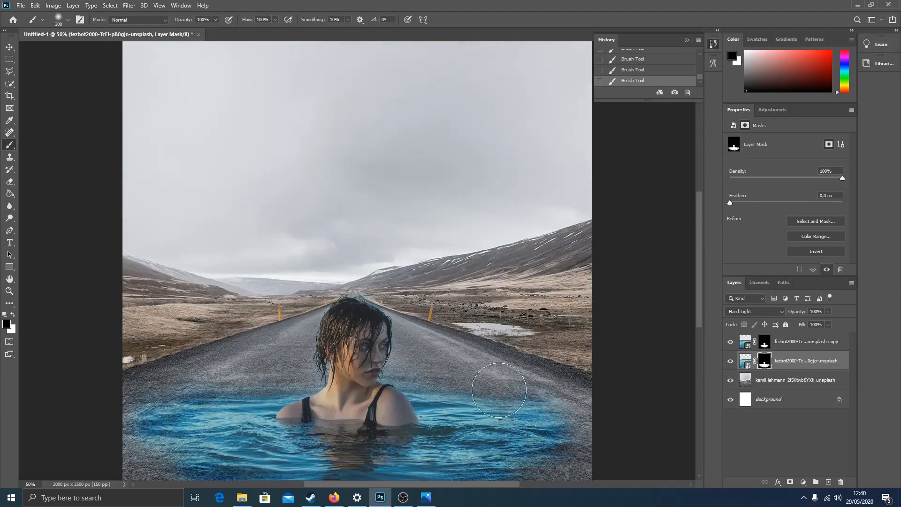
pyautogui.scroll(-2, 500, 384)
pyautogui.scroll(5, 499, 382)
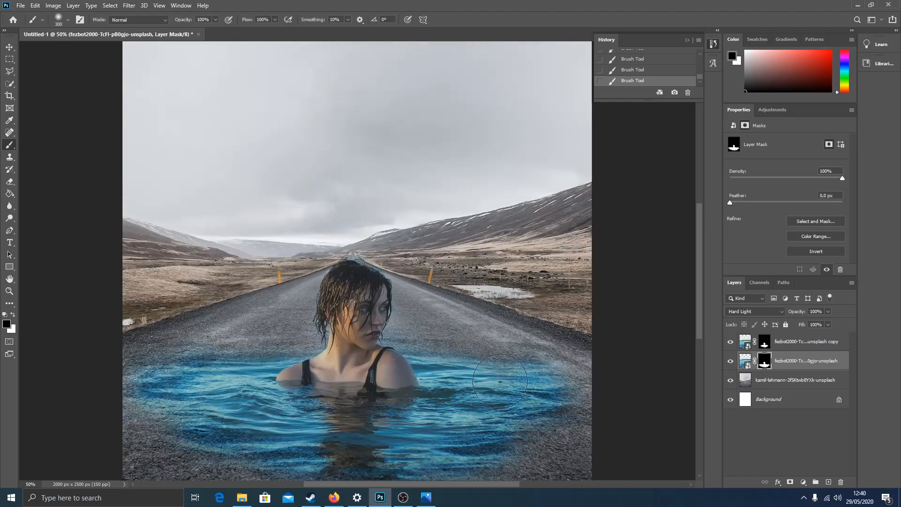
pyautogui.scroll(-2, 500, 381)
pyautogui.scroll(-2, 504, 384)
pyautogui.scroll(2, 503, 382)
pyautogui.scroll(-2, 511, 366)
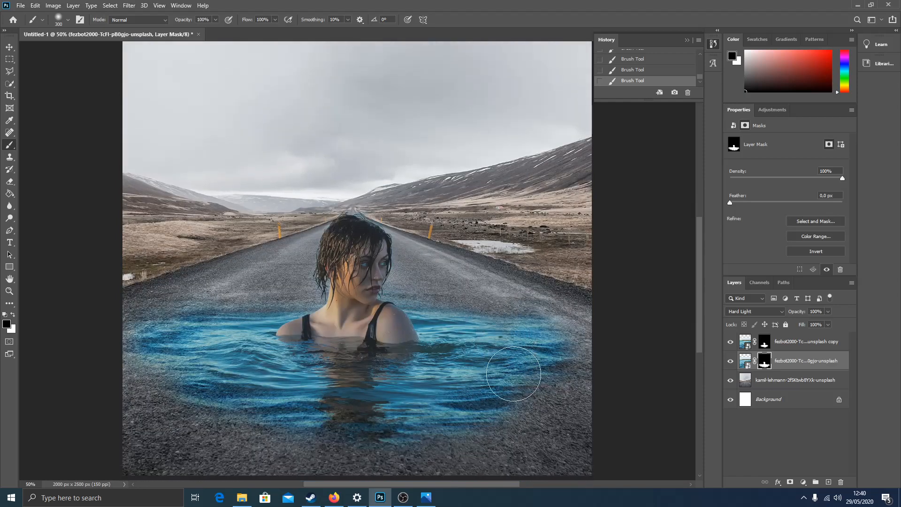
pyautogui.scroll(2, 490, 206)
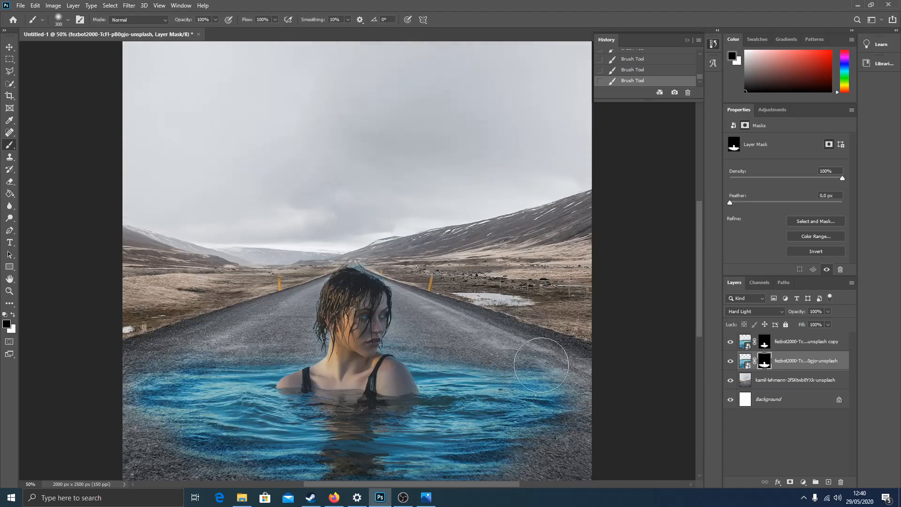
# Group the sea photo layer and its copy, keeping the default name Group 1 and Pass Through mode
pyautogui.click(798, 342)
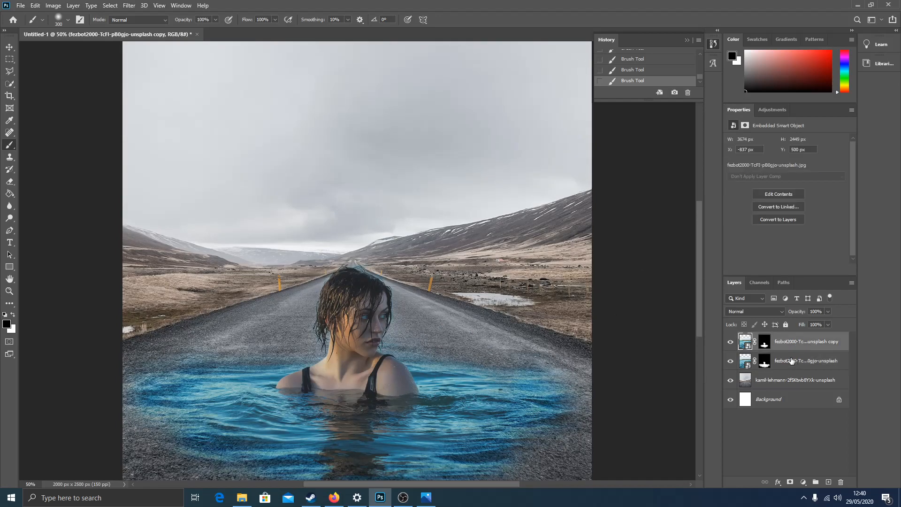
pyautogui.click(791, 360)
pyautogui.click(790, 348)
pyautogui.click(790, 352)
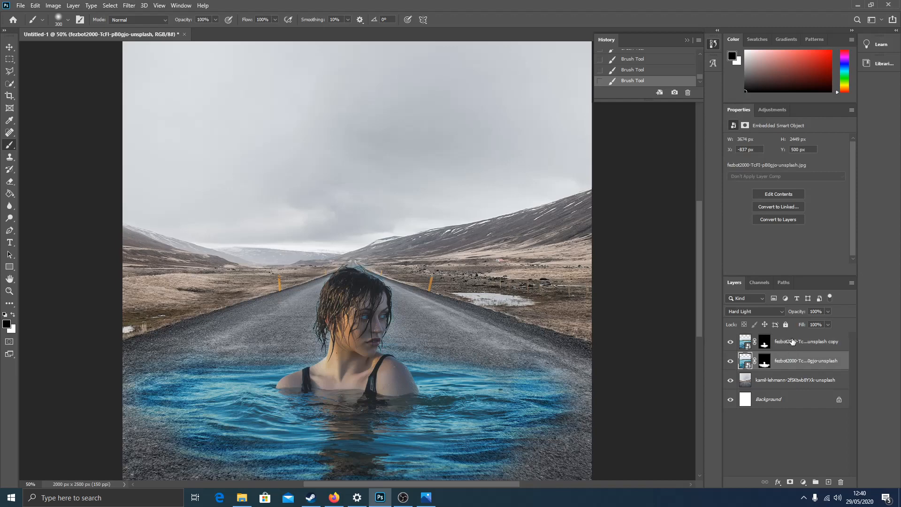
pyautogui.click(793, 341)
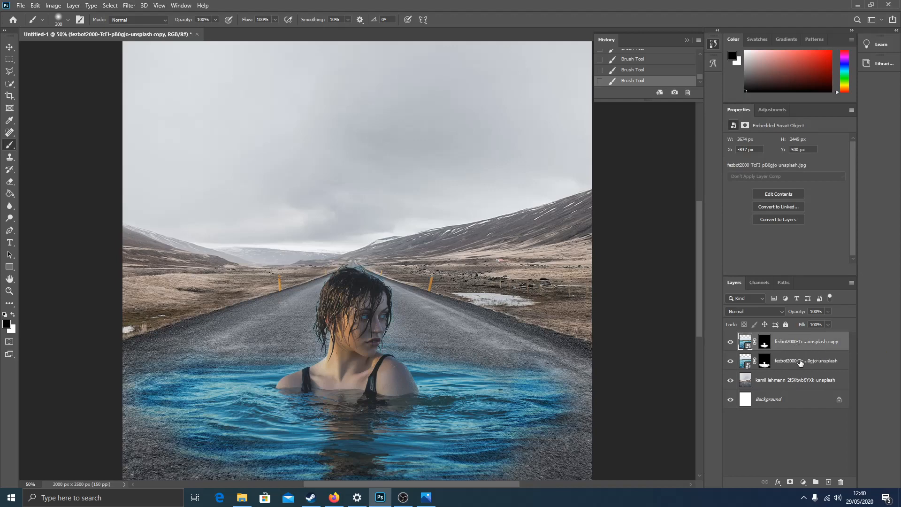
pyautogui.keyDown('shift'); pyautogui.click(800, 361); pyautogui.keyUp('shift')
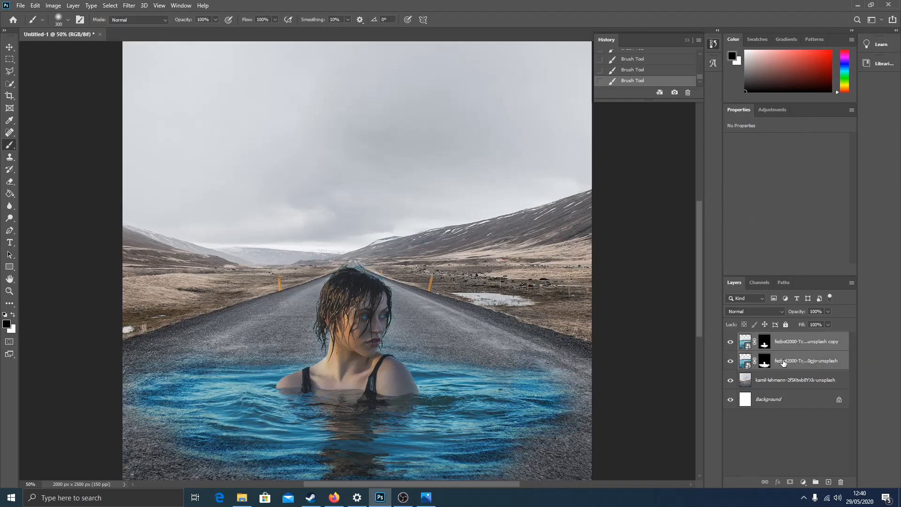
pyautogui.rightClick(783, 361)
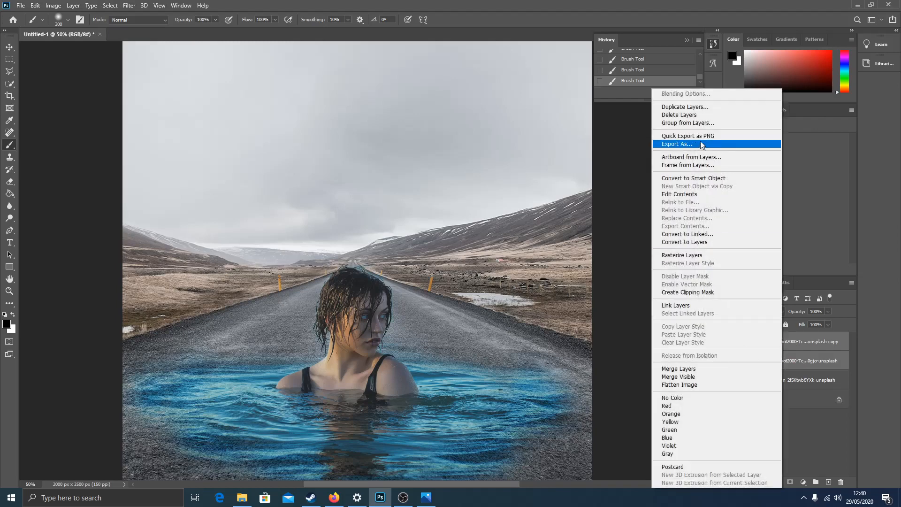
pyautogui.click(697, 123)
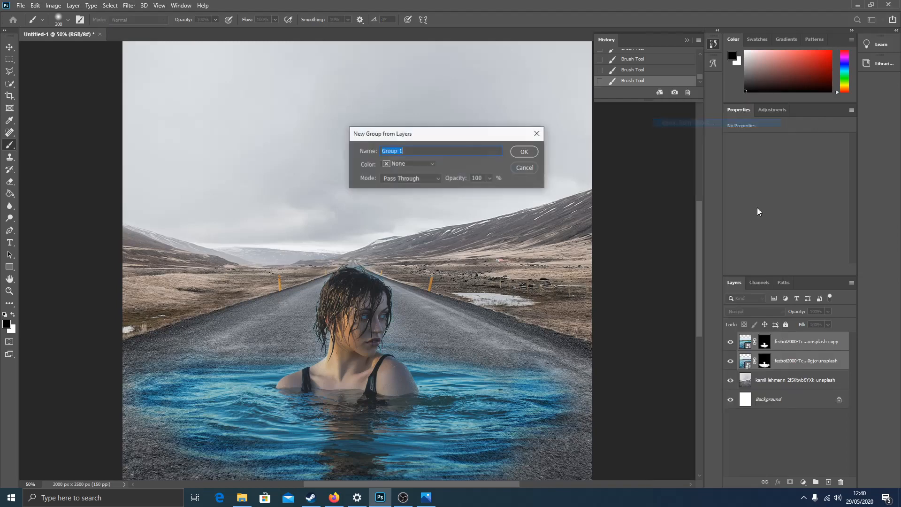
pyautogui.click(524, 152)
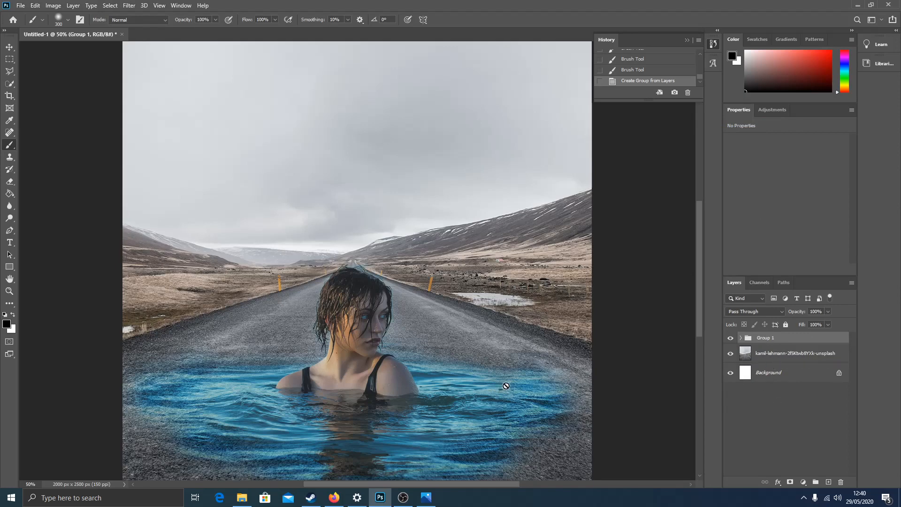
# Add a Hue/Saturation adjustment layer above Group 1 and clip it to the group
pyautogui.scroll(-2, 557, 416)
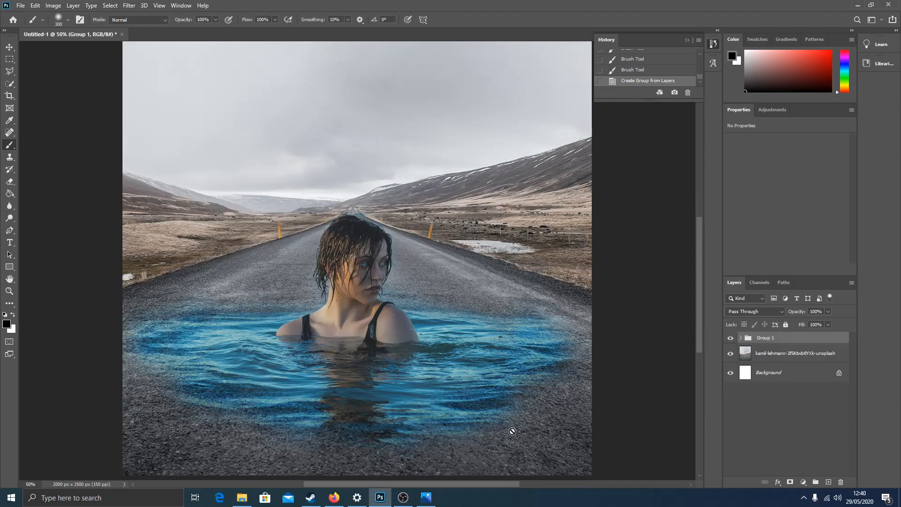
pyautogui.scroll(-1, 521, 428)
pyautogui.scroll(1, 530, 429)
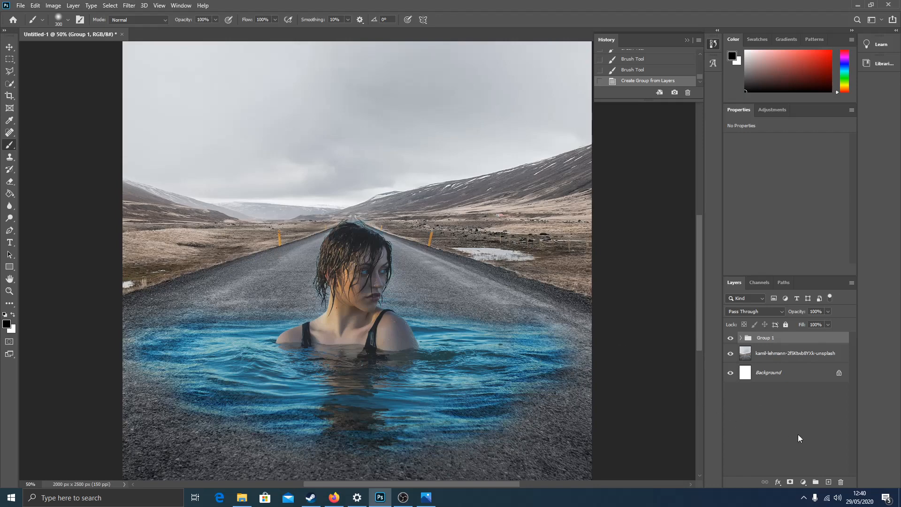
pyautogui.click(803, 483)
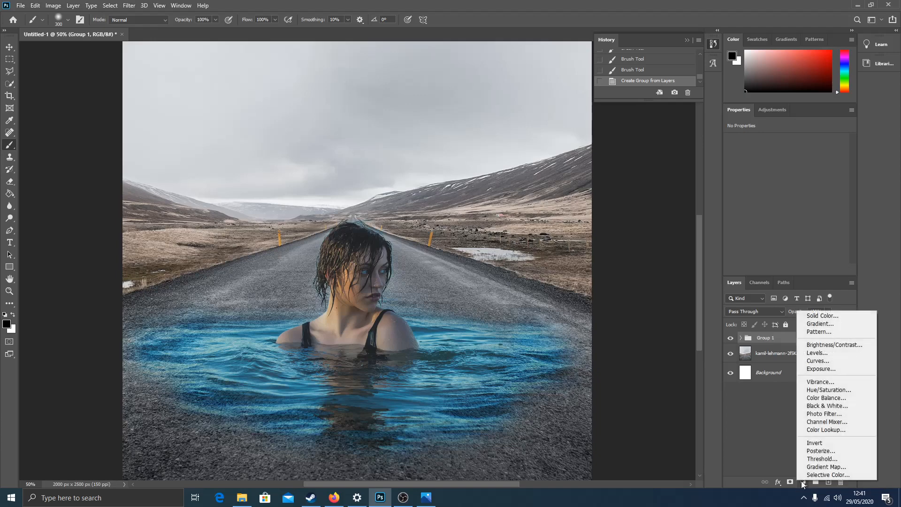
pyautogui.click(828, 390)
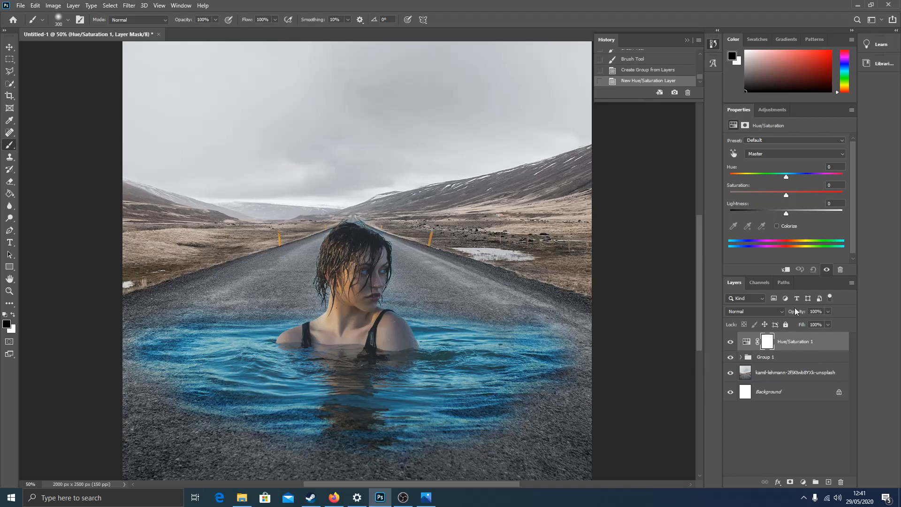
pyautogui.click(786, 270)
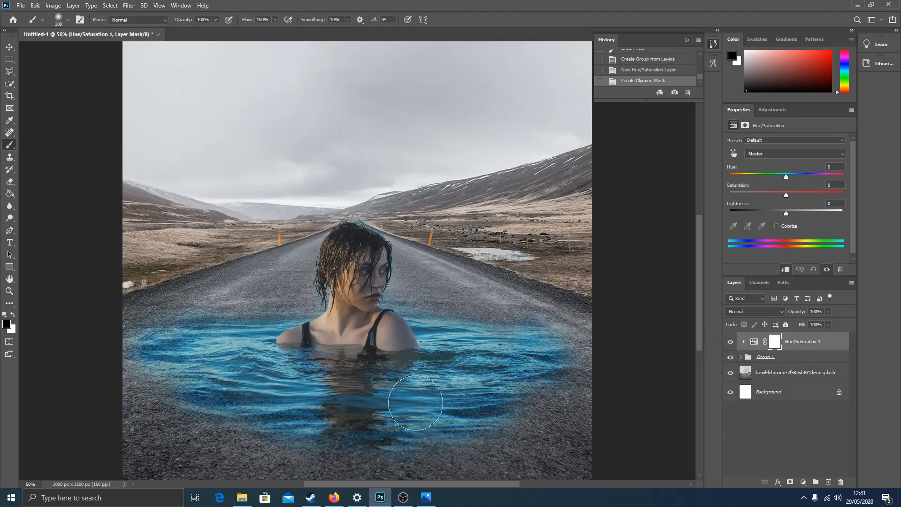
# Set the saturation of the Cyans to -100 in the Hue/Saturation adjustment
pyautogui.click(795, 150)
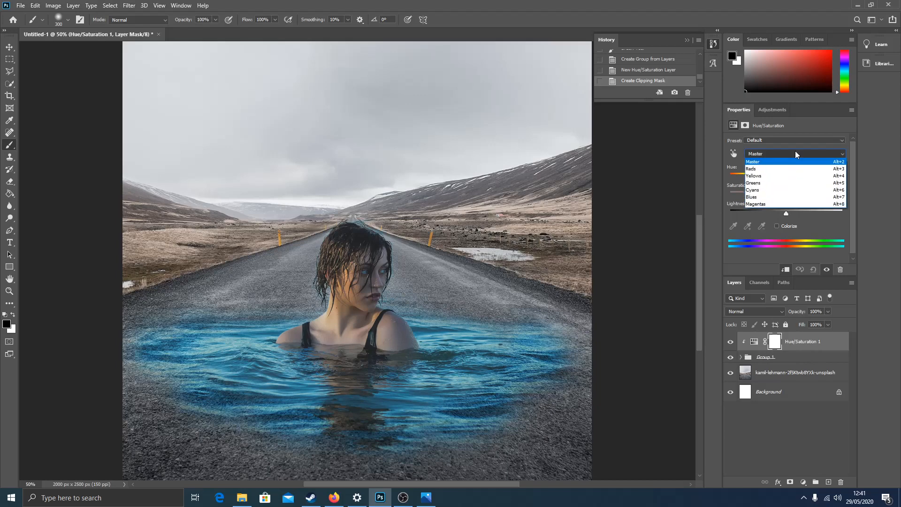
pyautogui.click(779, 192)
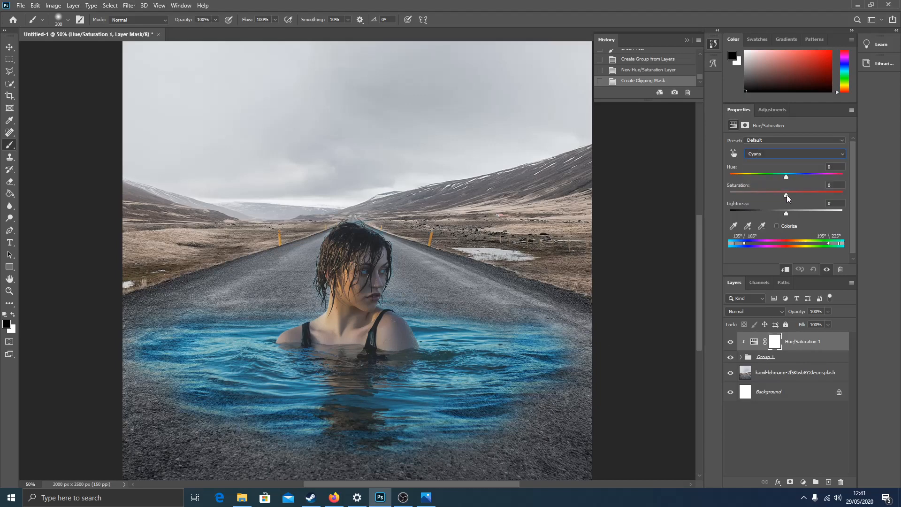
pyautogui.moveTo(786, 195); pyautogui.dragTo(724, 198)
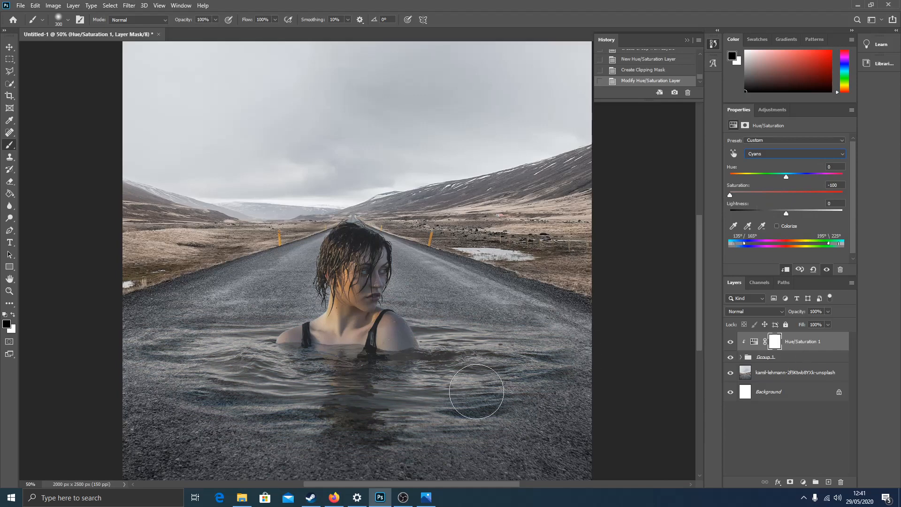
# Convert the road photo layer to a smart object
pyautogui.hotkey('ctrl', '-')
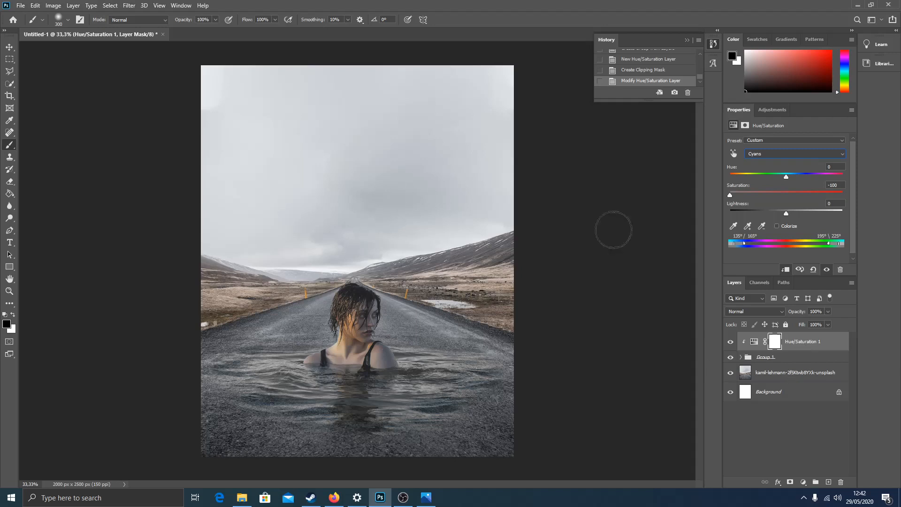
pyautogui.click(793, 375)
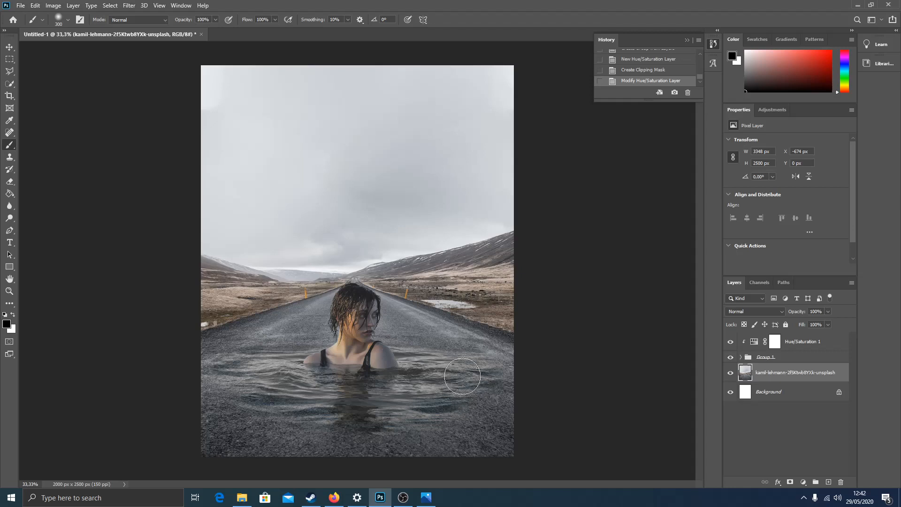
pyautogui.rightClick(764, 374)
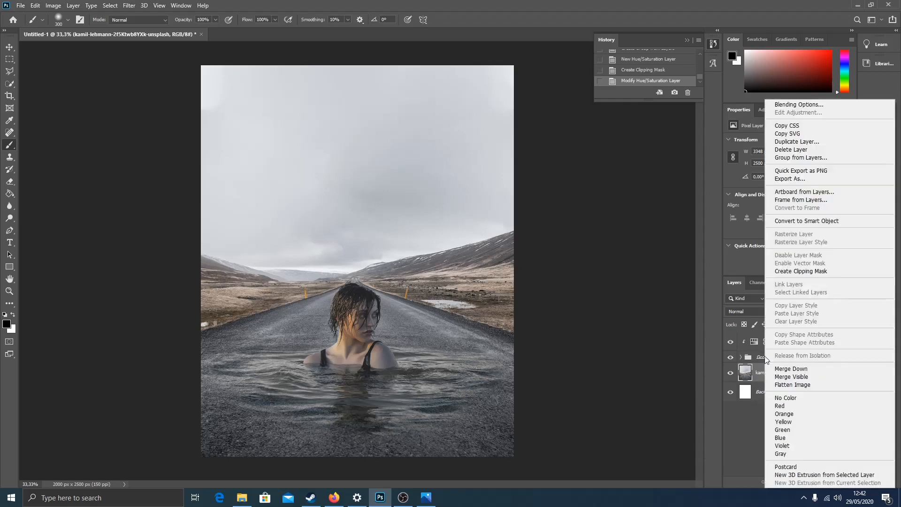
pyautogui.click(813, 223)
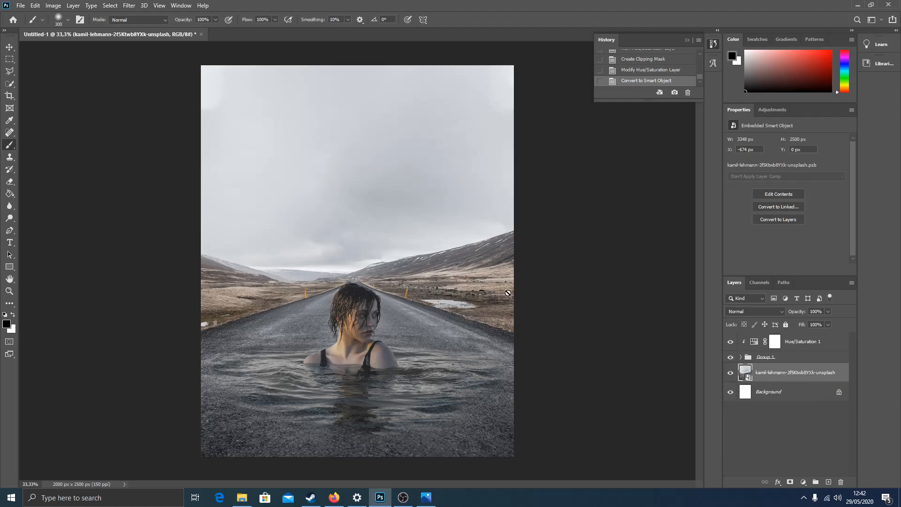
# Apply a Gaussian Blur with a radius of 6.8 pixels to the road smart object
pyautogui.click(129, 5)
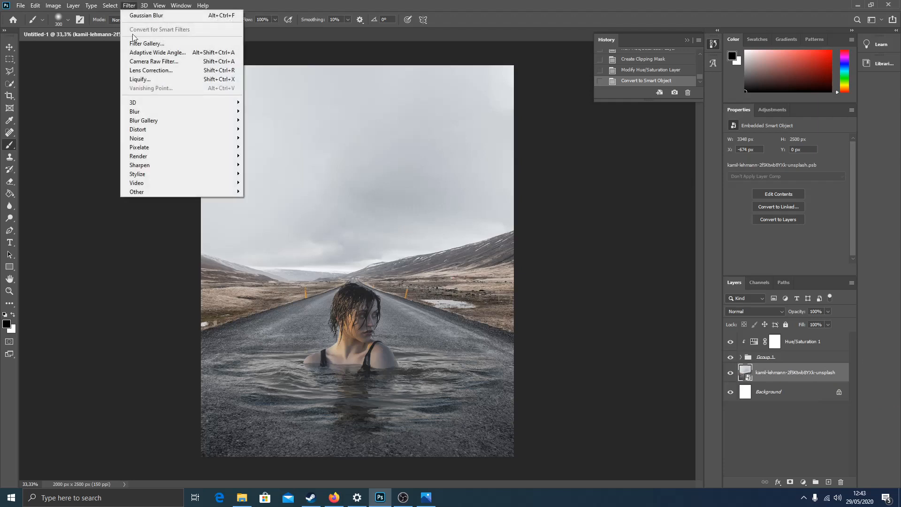
pyautogui.moveTo(167, 112)
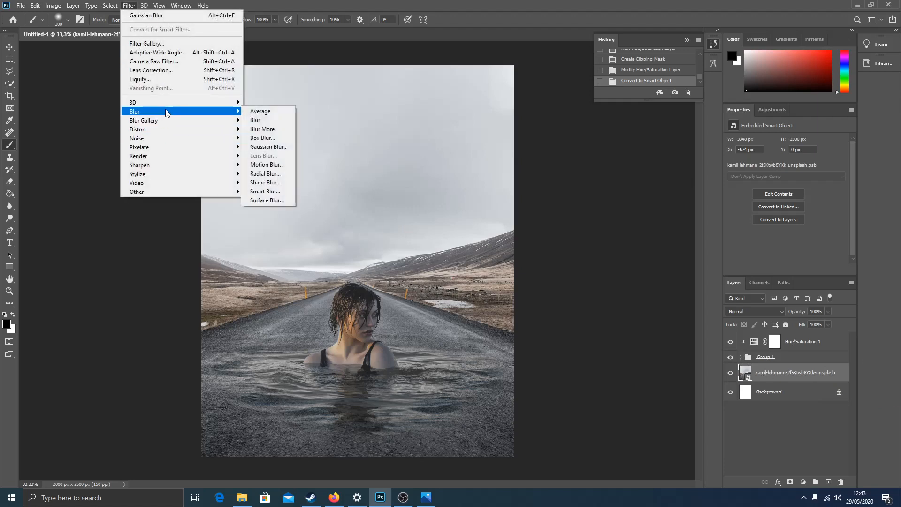
pyautogui.click(272, 147)
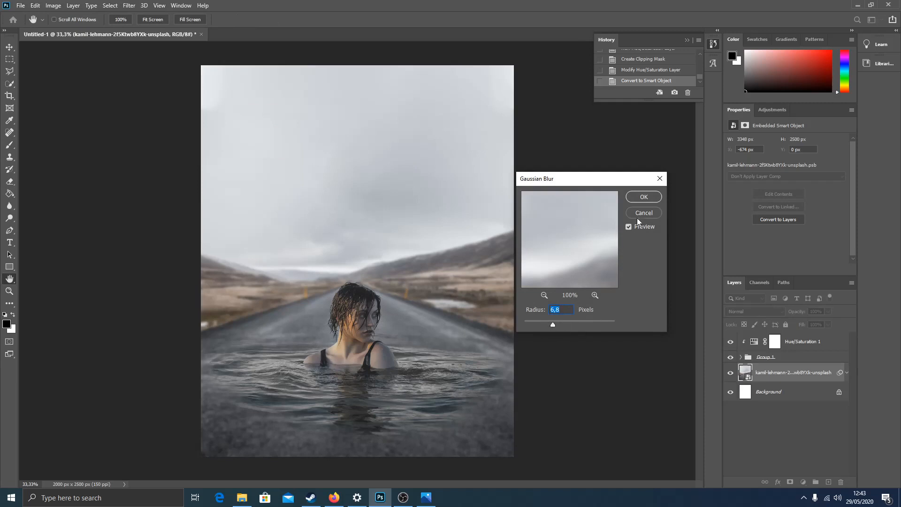
pyautogui.click(646, 197)
# Remove the blur from the road foreground by painting black across the lower part of the smart filter mask with a 600 px brush
pyautogui.press('b')
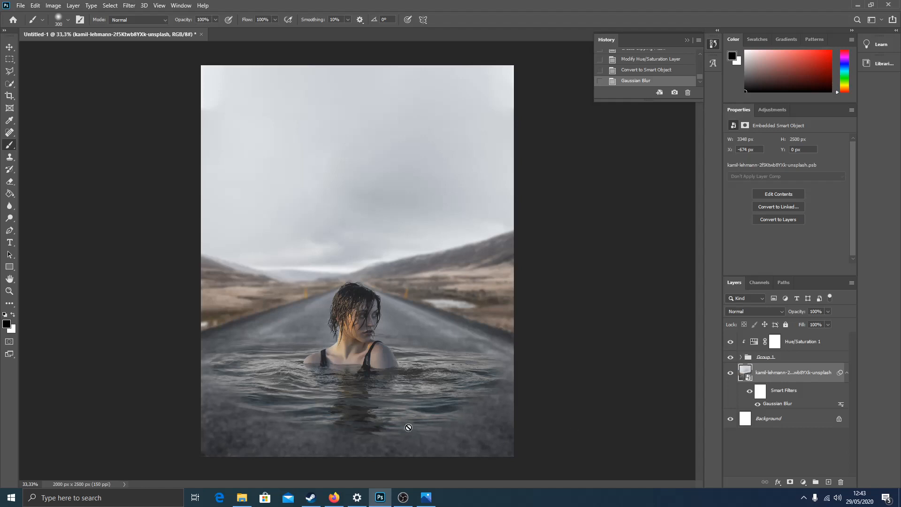
pyautogui.click(761, 396)
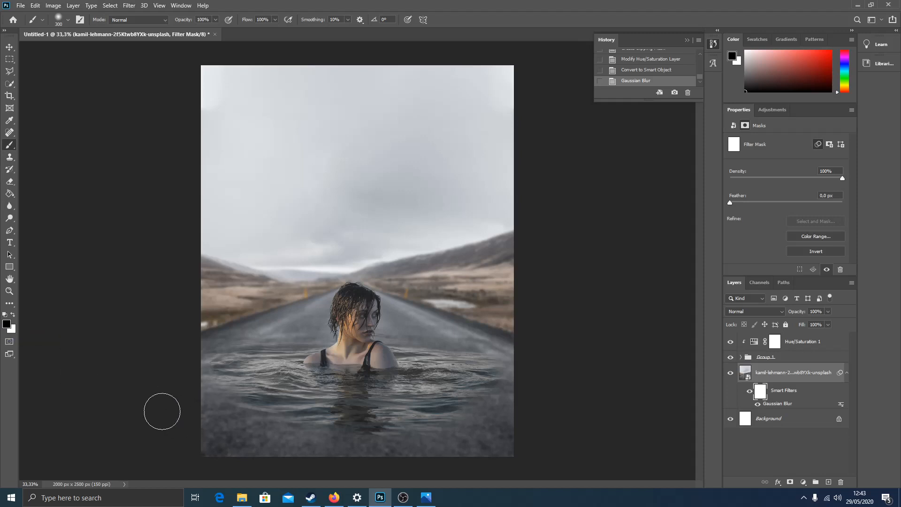
pyautogui.press(']')
pyautogui.press(']')
pyautogui.press(']')
pyautogui.moveTo(166, 424)
pyautogui.mouseDown()
pyautogui.moveTo(467, 435)
pyautogui.moveTo(542, 414)
pyautogui.moveTo(229, 420)
pyautogui.moveTo(175, 409)
pyautogui.moveTo(253, 409)
pyautogui.moveTo(202, 396)
pyautogui.moveTo(401, 429)
pyautogui.moveTo(494, 403)
pyautogui.moveTo(262, 436)
pyautogui.moveTo(487, 421)
pyautogui.moveTo(219, 398)
pyautogui.moveTo(346, 427)
pyautogui.moveTo(525, 409)
pyautogui.moveTo(323, 420)
pyautogui.moveTo(220, 438)
pyautogui.moveTo(663, 411)
pyautogui.moveTo(545, 434)
pyautogui.moveTo(290, 420)
pyautogui.moveTo(596, 457)
pyautogui.mouseUp()
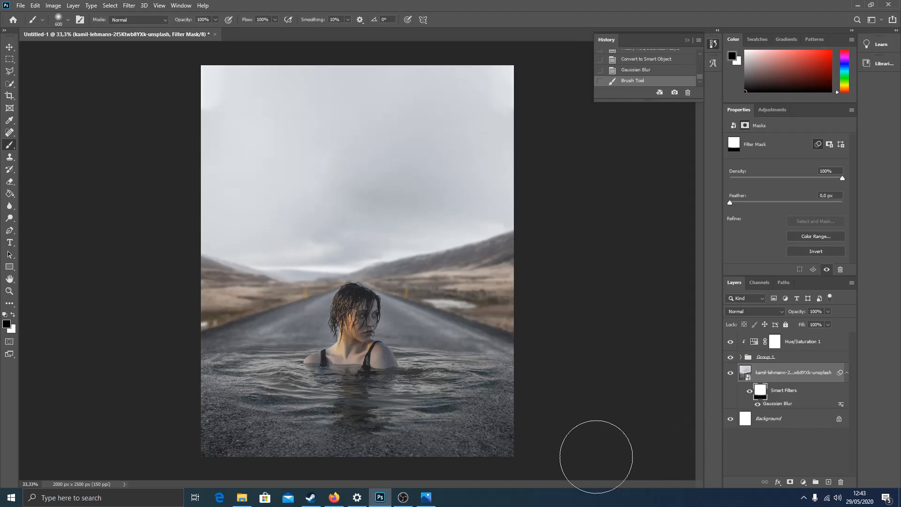
# Paint black over the right edge of the foreground on the road's smart filter mask to remove the blur there
pyautogui.moveTo(512, 389); pyautogui.dragTo(477, 468)
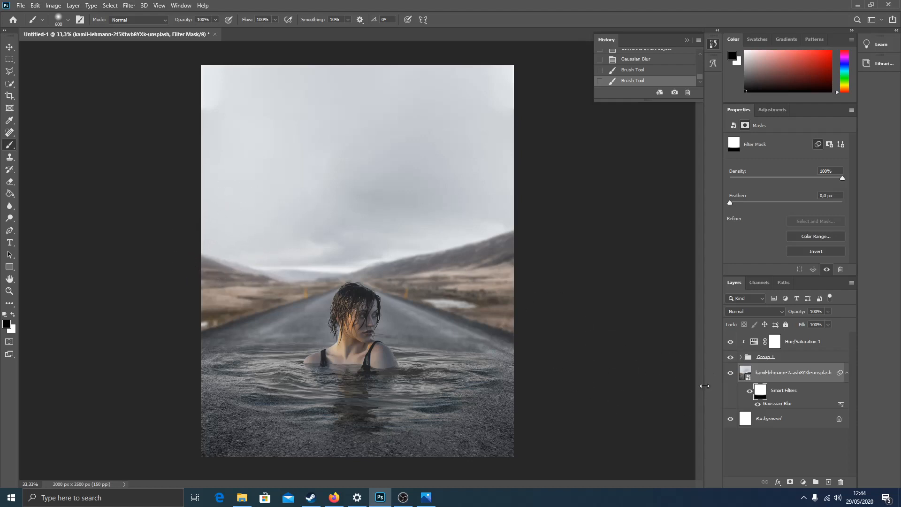
# Add a black-to-white linear Gradient Overlay to the road layer in Soft Light mode with 58% opacity and a -180° angle
pyautogui.click(778, 482)
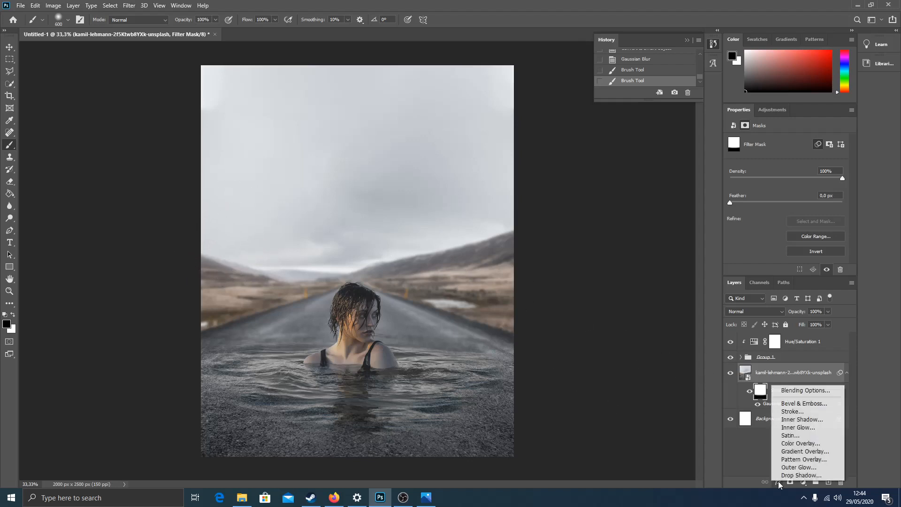
pyautogui.click(800, 452)
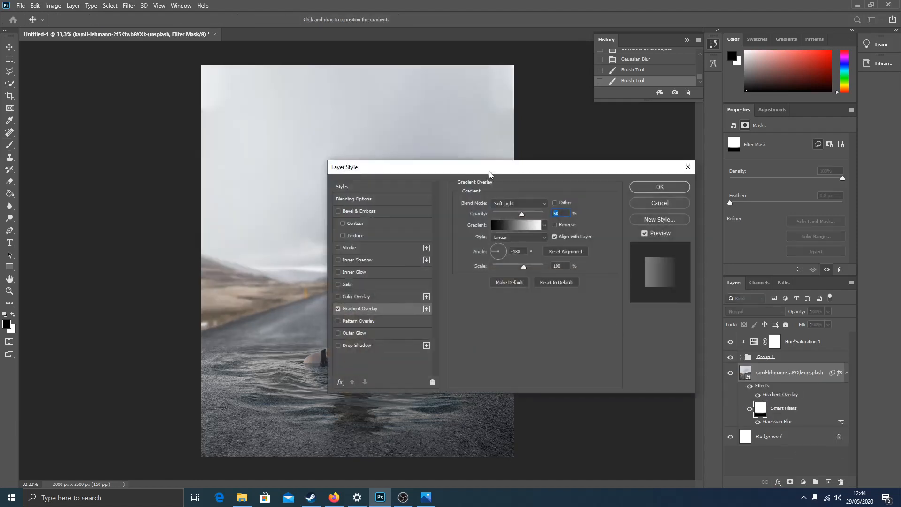
pyautogui.moveTo(489, 172); pyautogui.dragTo(671, 161)
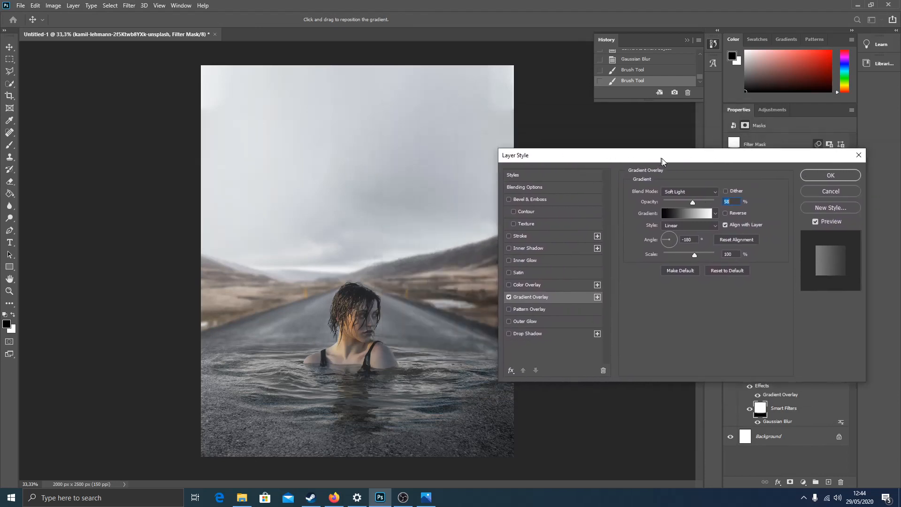
pyautogui.click(828, 225)
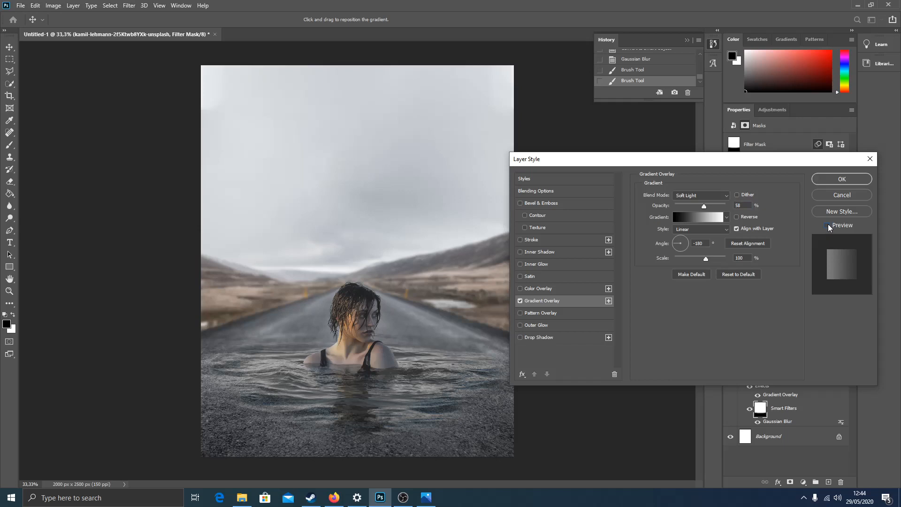
pyautogui.click(828, 225)
pyautogui.moveTo(694, 163); pyautogui.dragTo(610, 158)
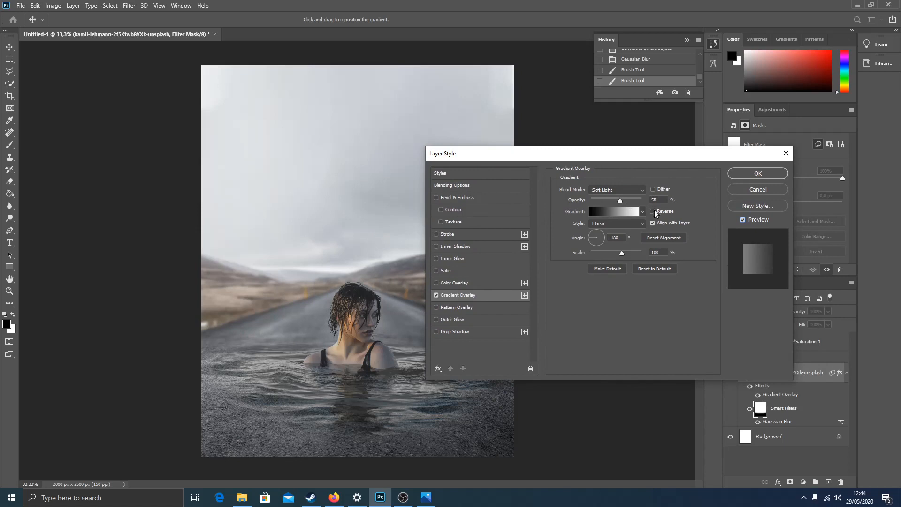
pyautogui.click(604, 211)
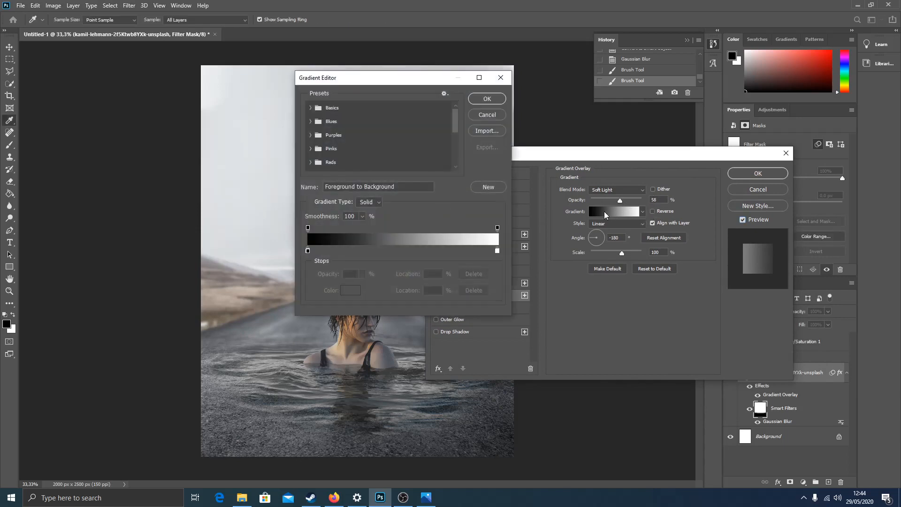
pyautogui.click(310, 107)
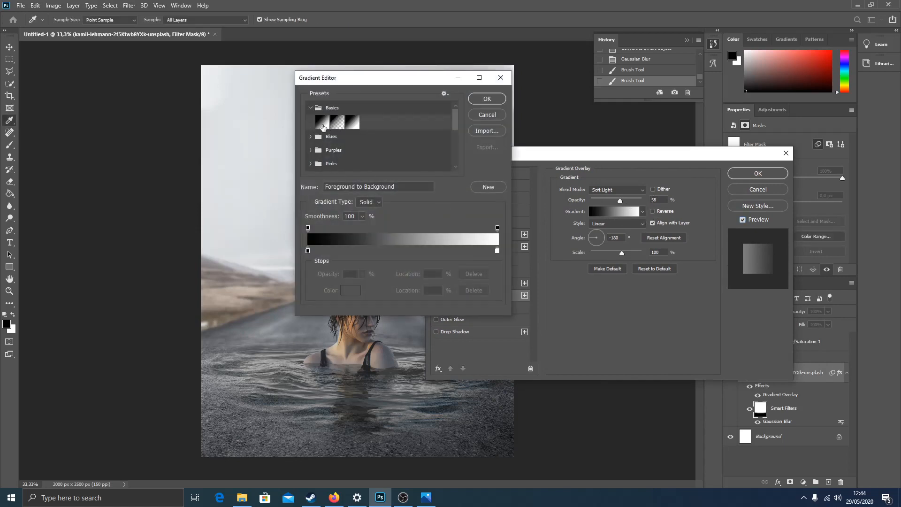
pyautogui.click(485, 101)
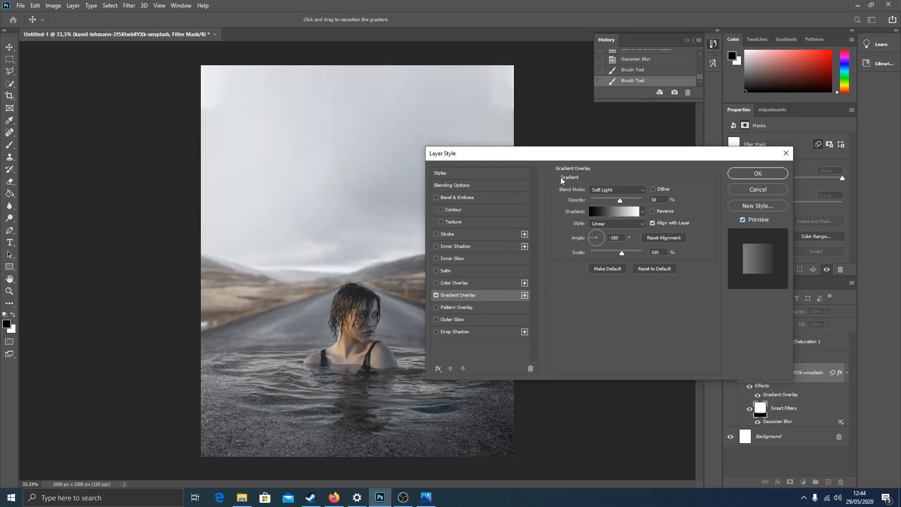
pyautogui.moveTo(571, 157); pyautogui.dragTo(625, 153)
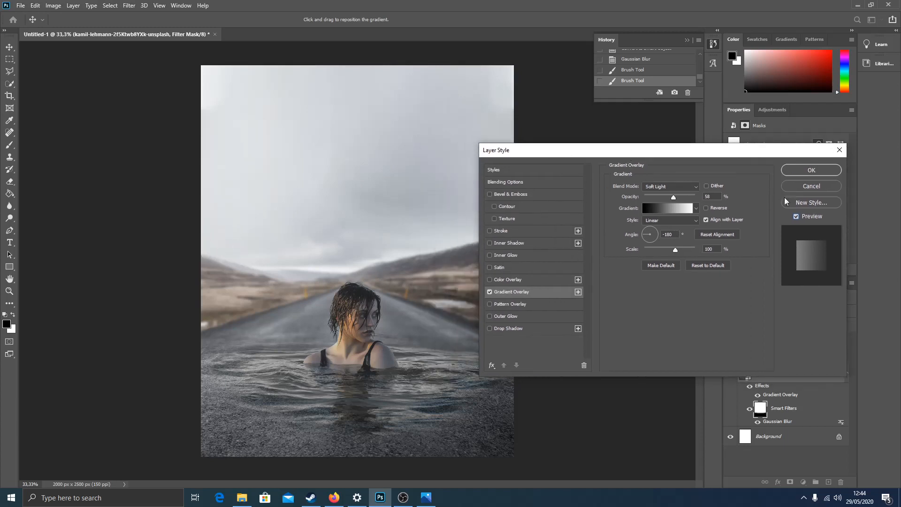
pyautogui.moveTo(726, 153); pyautogui.dragTo(741, 152)
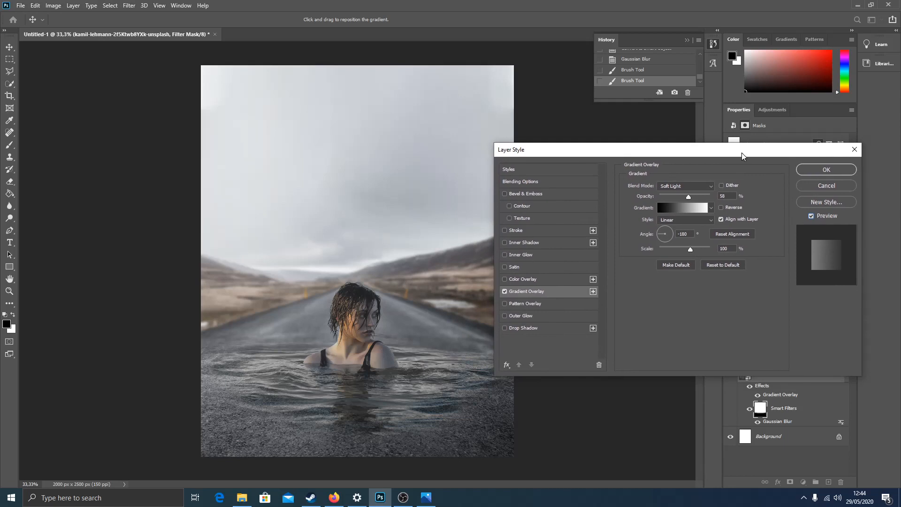
pyautogui.click(827, 169)
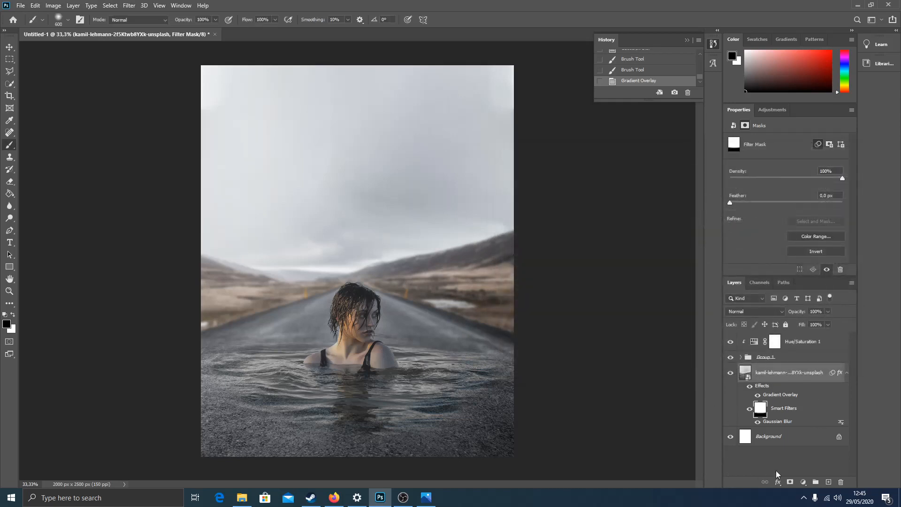
# Create a new layer above the Hue/Saturation adjustment and fill it with black
pyautogui.click(803, 343)
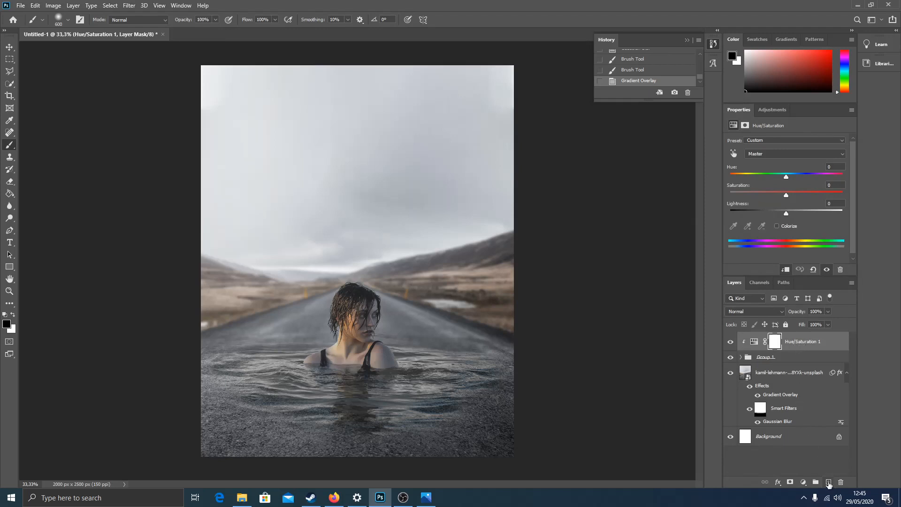
pyautogui.click(829, 483)
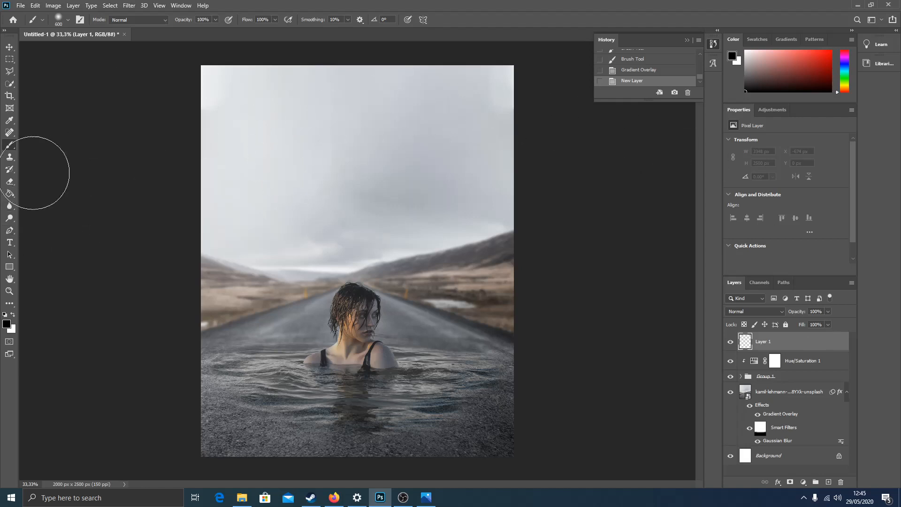
pyautogui.click(8, 194)
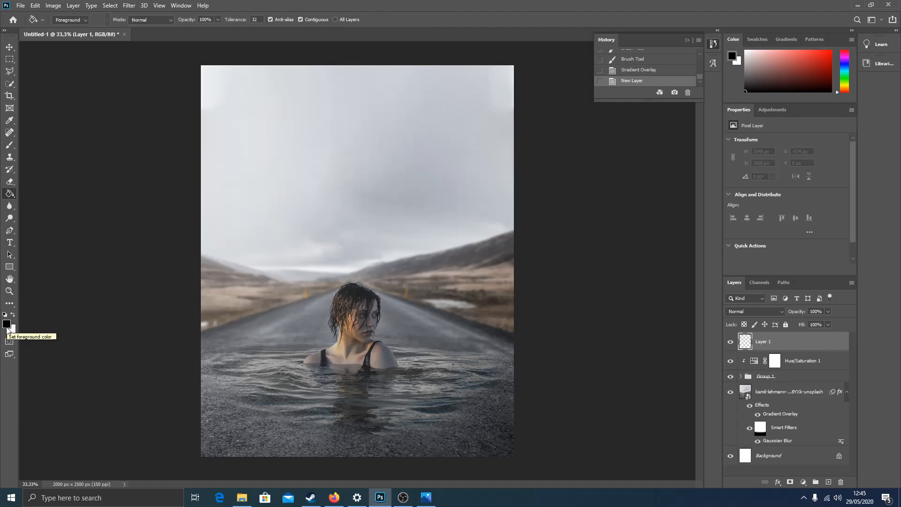
pyautogui.click(318, 190)
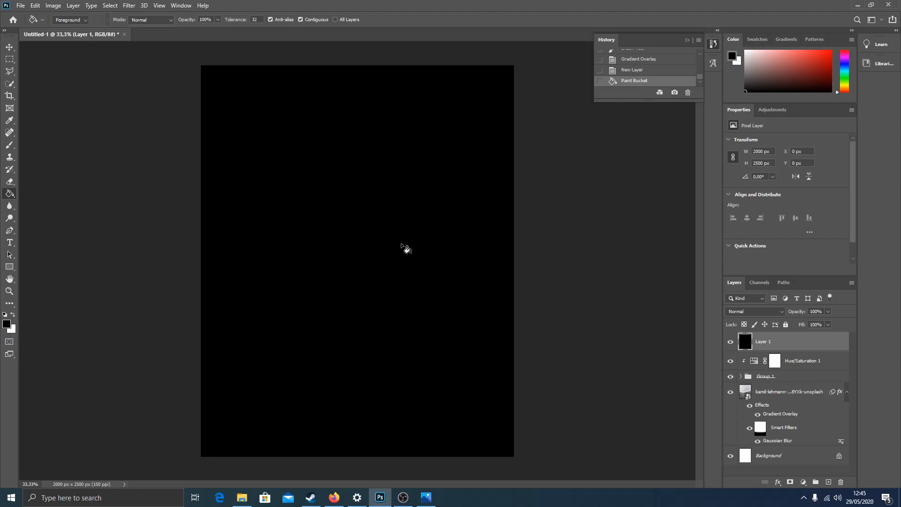
# Render a 105mm Prime Lens Flare at 100% brightness in the centre of the black layer
pyautogui.click(129, 7)
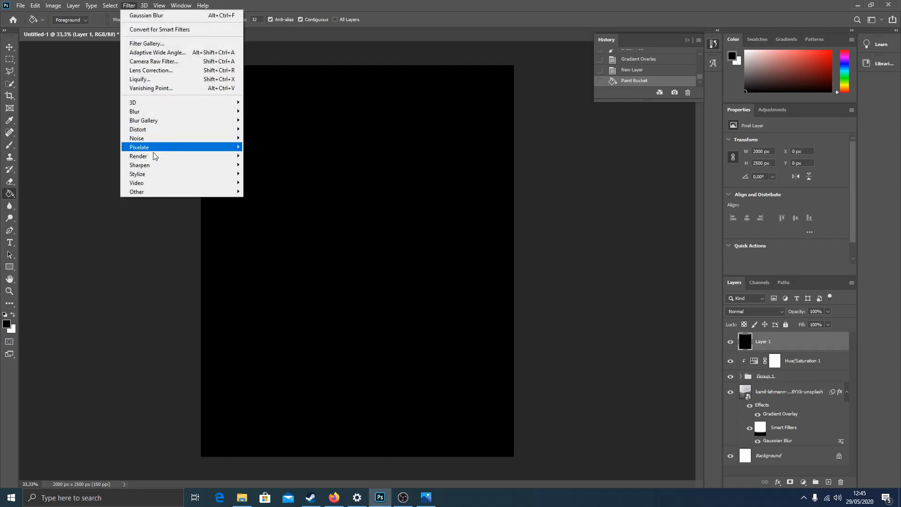
pyautogui.moveTo(154, 158)
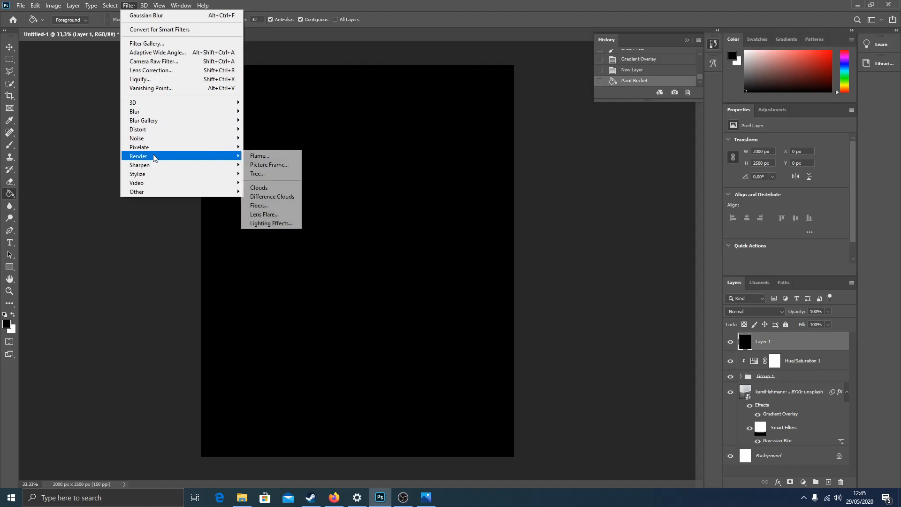
pyautogui.click(263, 214)
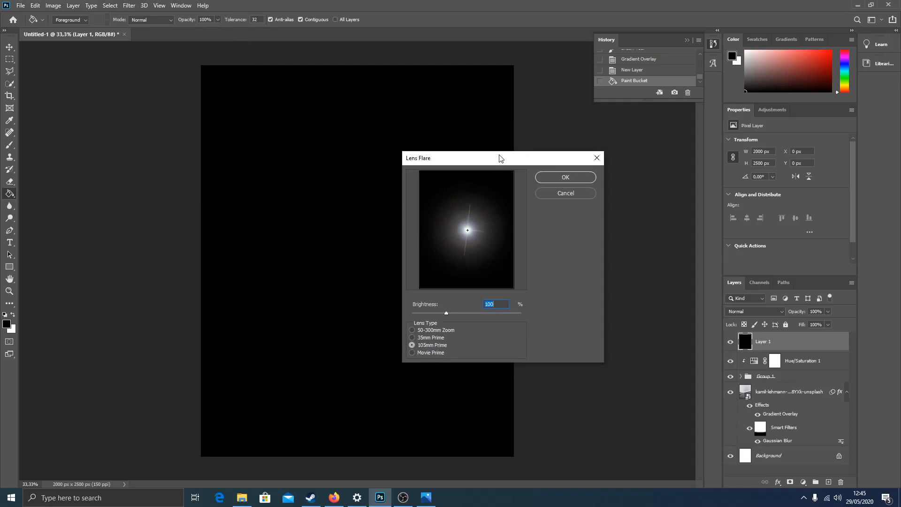
pyautogui.moveTo(491, 160); pyautogui.dragTo(496, 147)
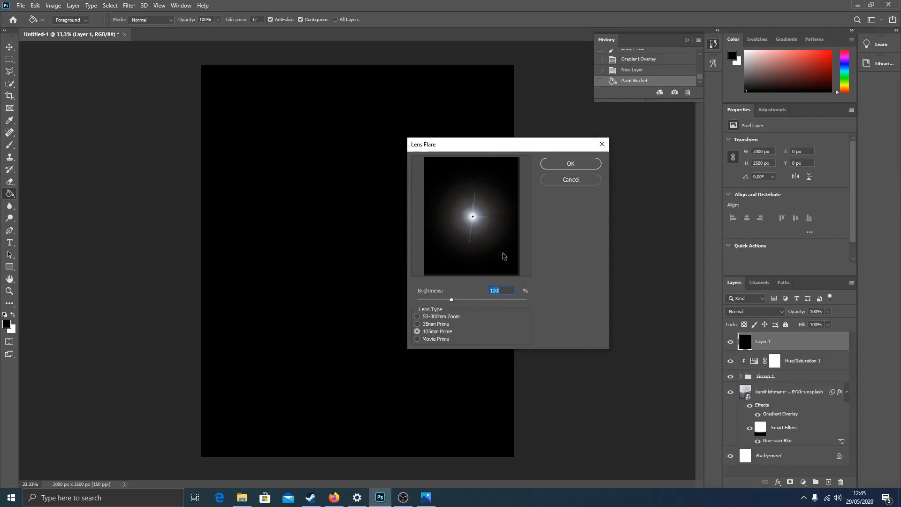
pyautogui.moveTo(472, 216)
pyautogui.mouseDown()
pyautogui.moveTo(473, 190)
pyautogui.moveTo(474, 214)
pyautogui.mouseUp()
pyautogui.click(571, 164)
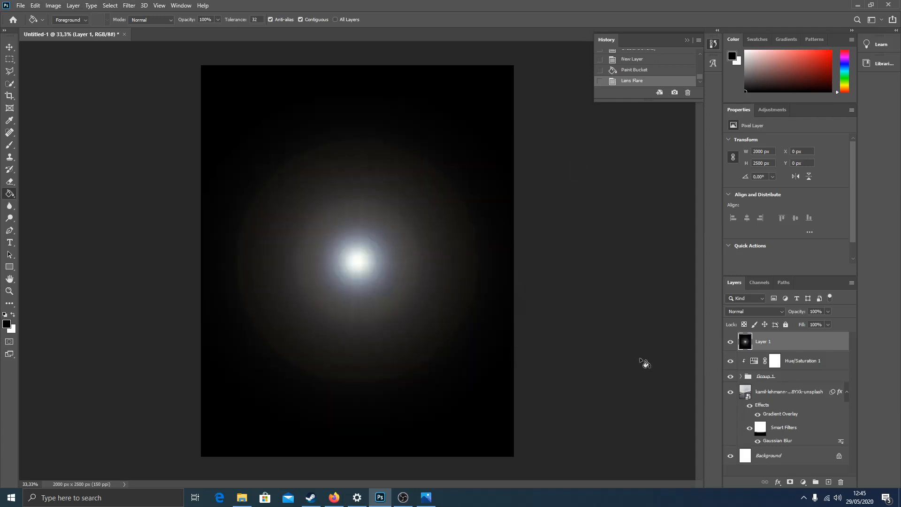
# Apply a Gaussian Blur with a radius of 6.8 pixels to the lens flare layer and set its blend mode to Screen
pyautogui.click(129, 6)
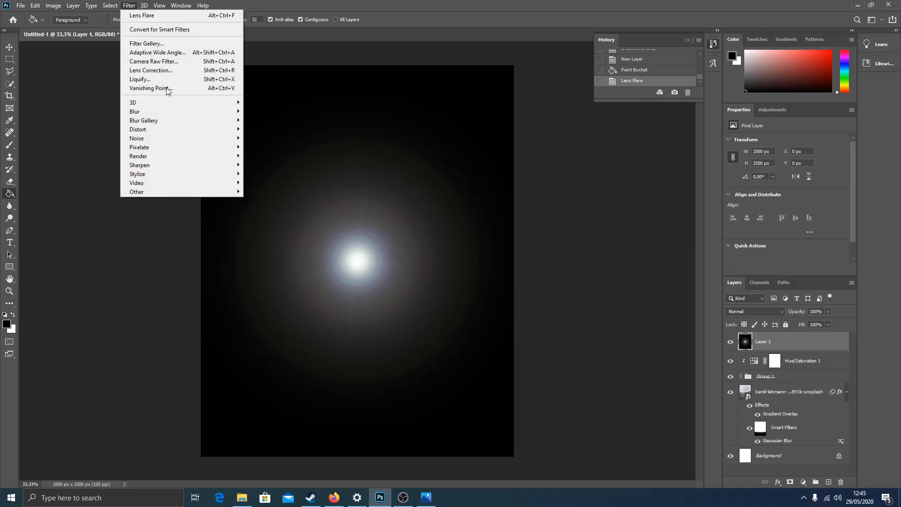
pyautogui.moveTo(192, 113)
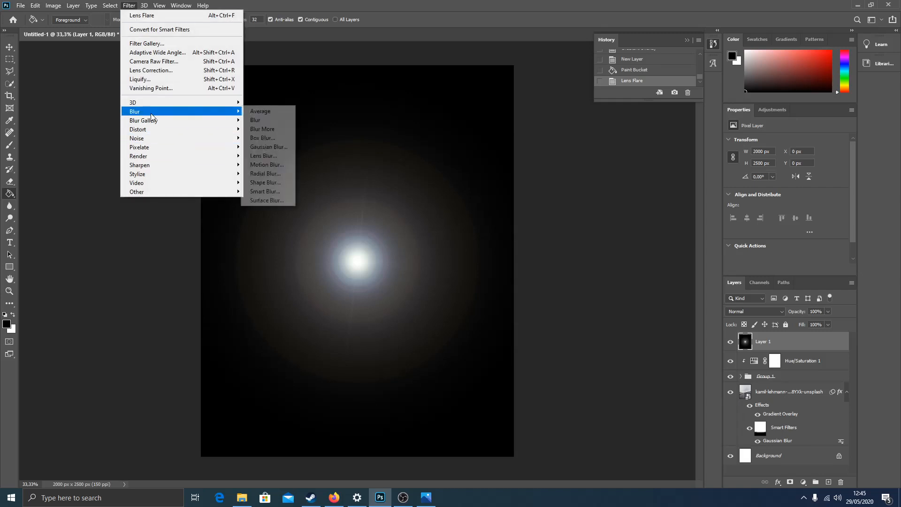
pyautogui.click(268, 147)
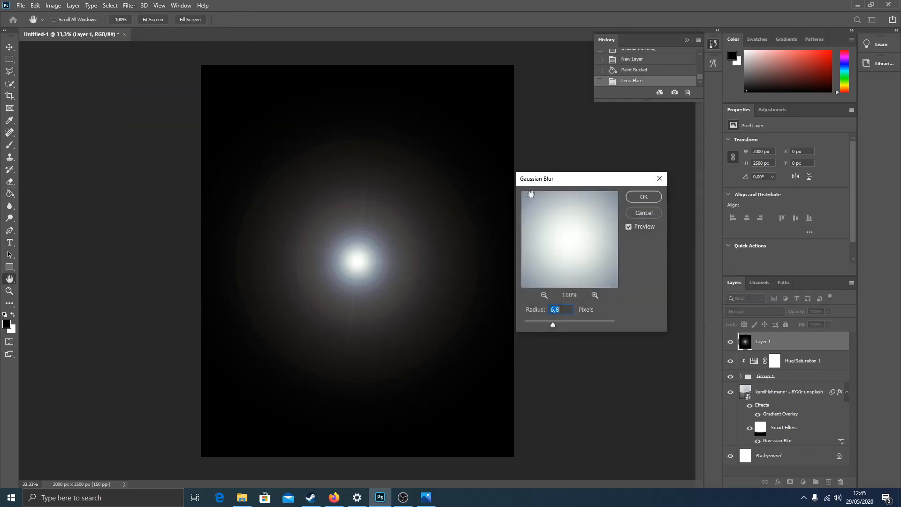
pyautogui.click(639, 199)
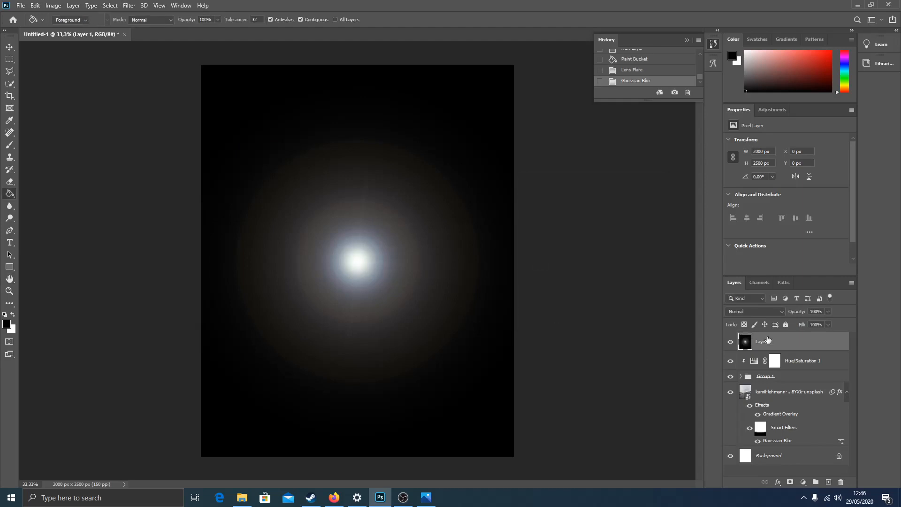
pyautogui.click(781, 311)
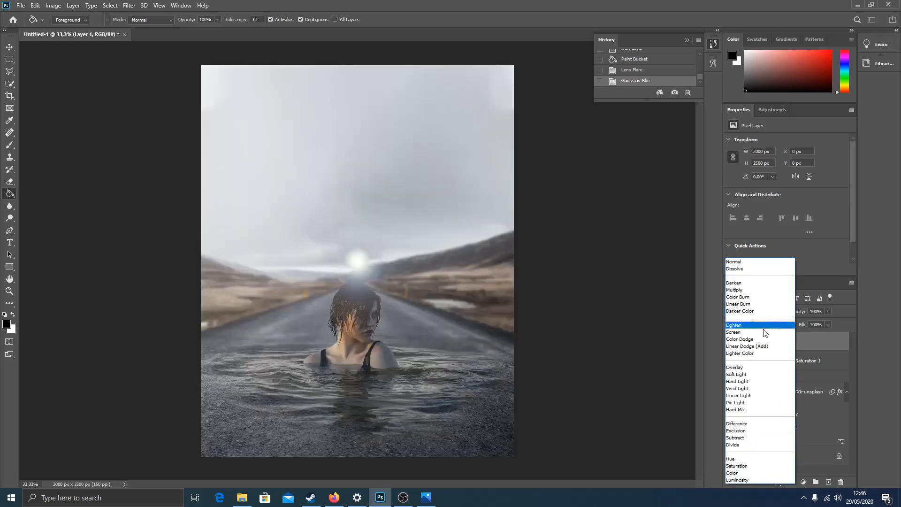
pyautogui.click(743, 333)
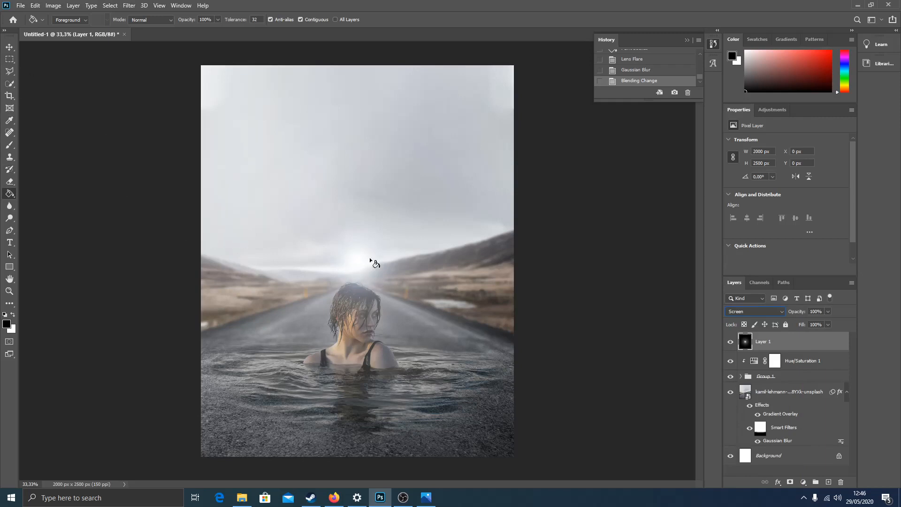
# Enlarge the lens flare to about 128% and centre it on the image's left edge, just above the horizon
pyautogui.click(10, 47)
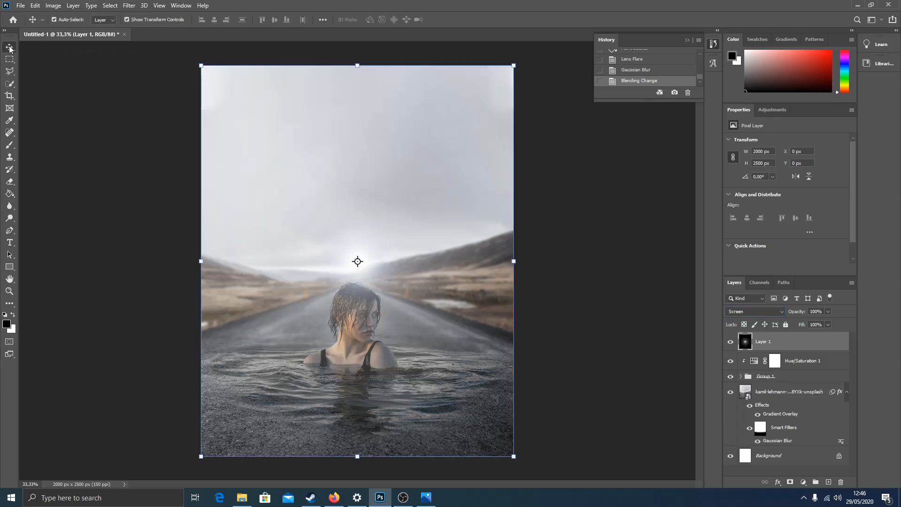
pyautogui.moveTo(362, 267); pyautogui.dragTo(210, 244)
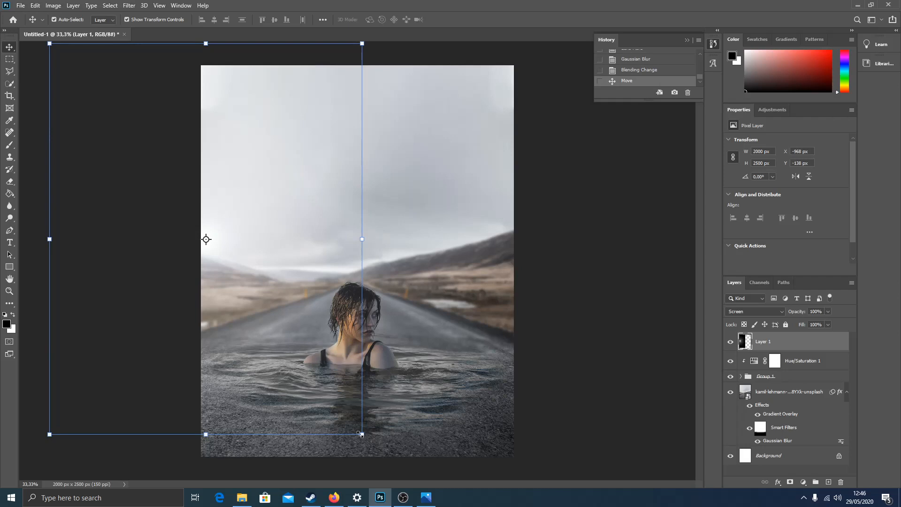
pyautogui.moveTo(361, 434); pyautogui.dragTo(502, 484)
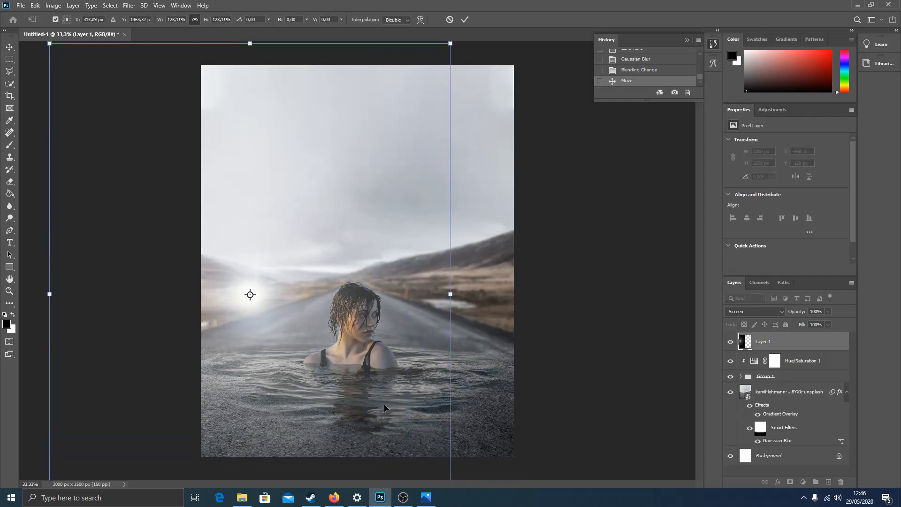
pyautogui.moveTo(265, 300); pyautogui.dragTo(202, 256)
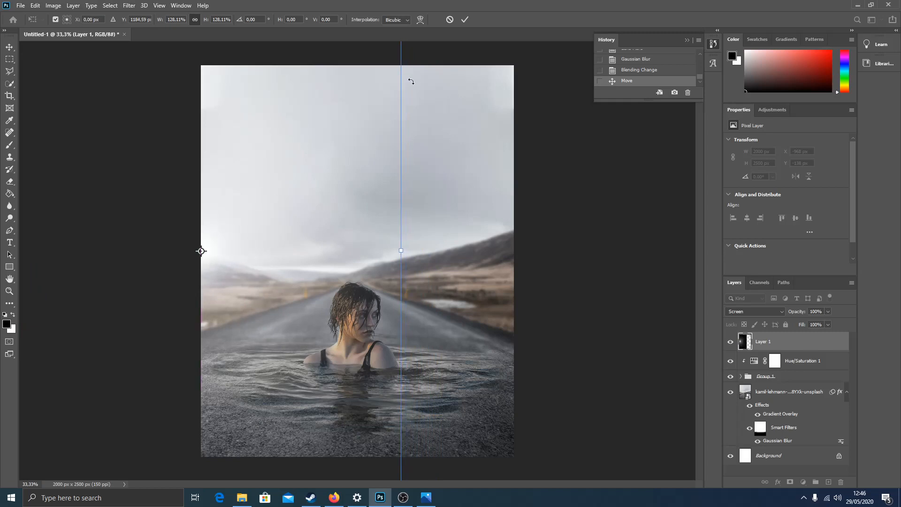
pyautogui.click(464, 19)
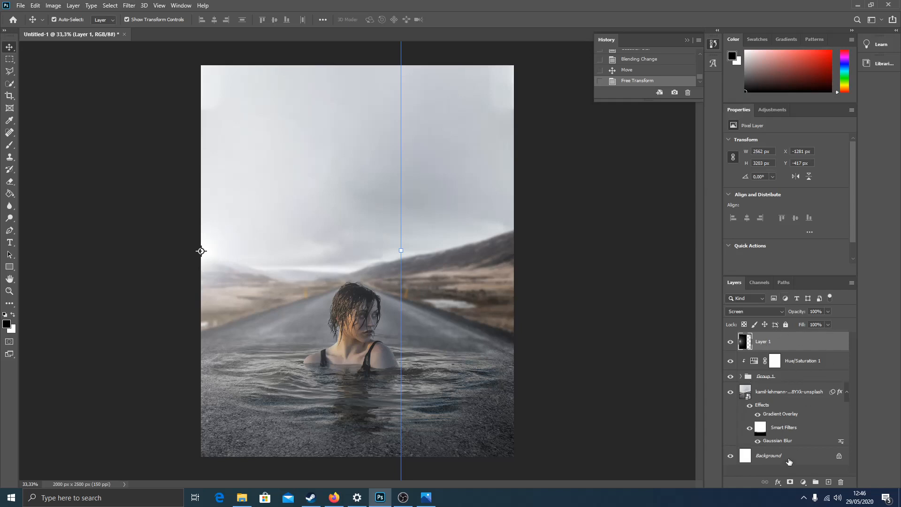
# Add a Hue/Saturation adjustment above the lens flare layer and clip it to that layer
pyautogui.click(803, 482)
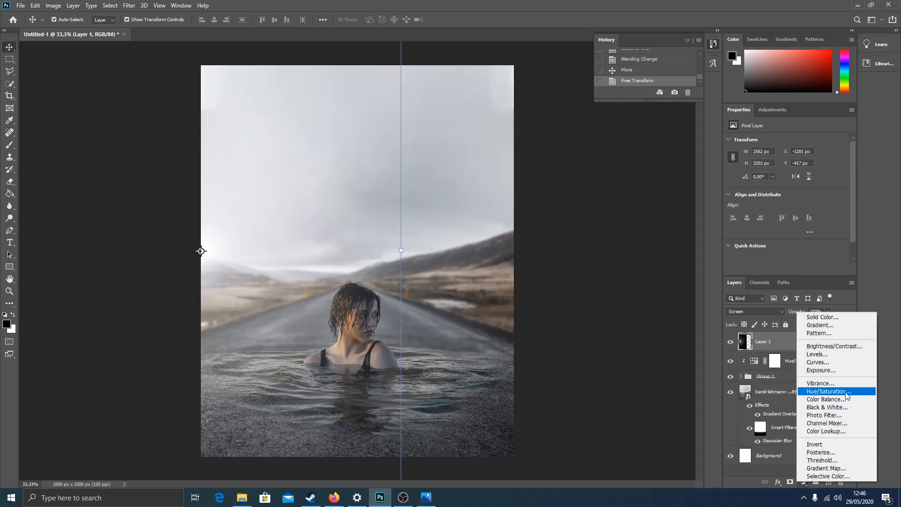
pyautogui.click(828, 391)
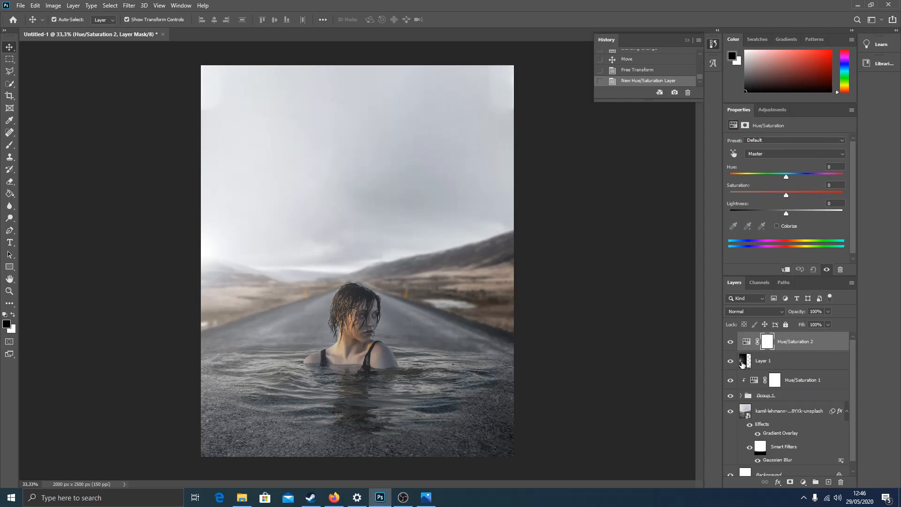
pyautogui.click(786, 270)
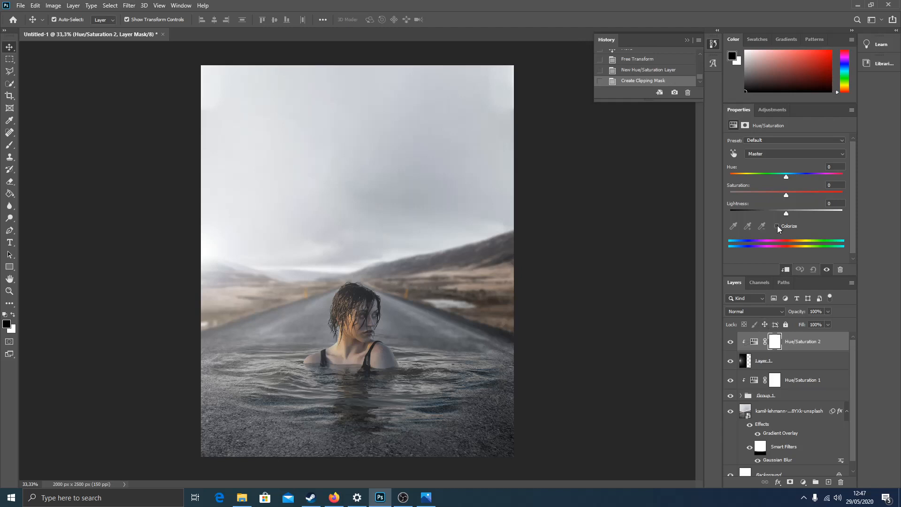
# Colorize the lens flare through its clipped Hue/Saturation adjustment with hue 42 and saturation 61
pyautogui.click(777, 226)
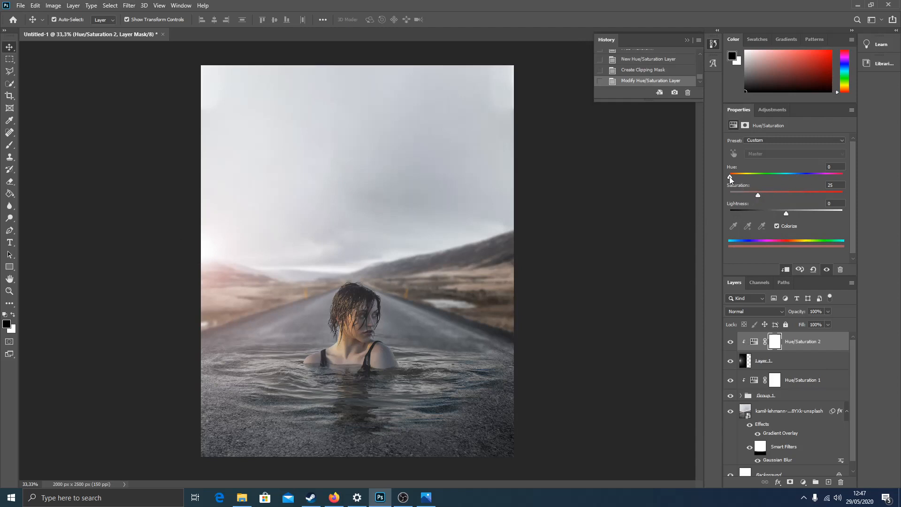
pyautogui.moveTo(730, 178); pyautogui.dragTo(742, 179)
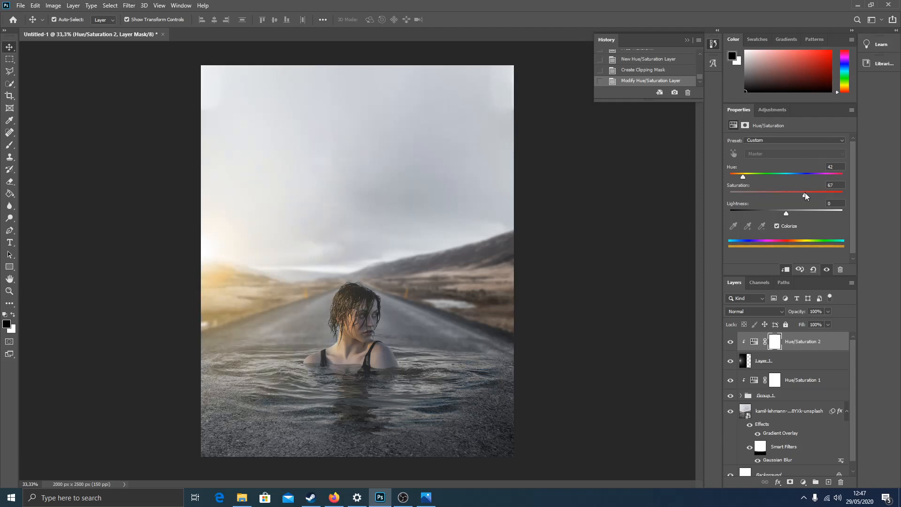
pyautogui.moveTo(805, 193); pyautogui.dragTo(799, 192)
# Nudge the lens flare layer slightly to the left at the image's edge and deselect it
pyautogui.click(226, 257)
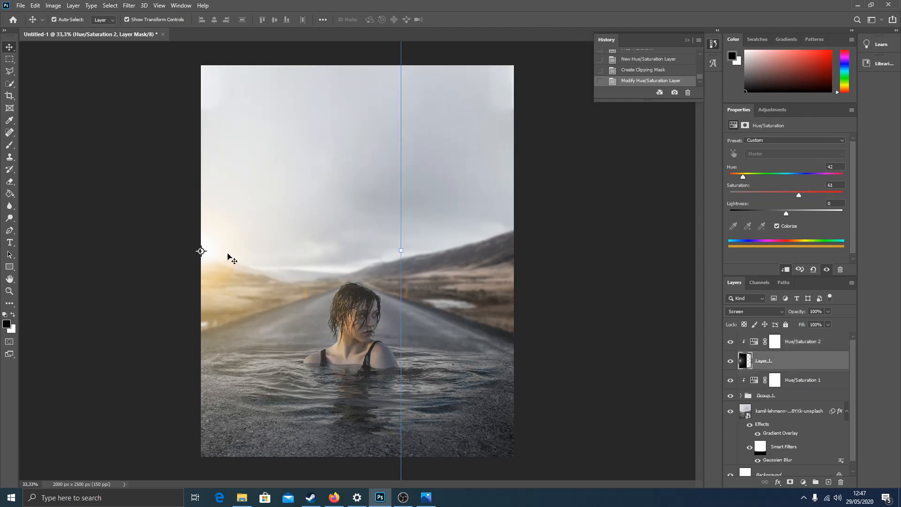
pyautogui.moveTo(224, 255); pyautogui.dragTo(214, 257)
pyautogui.click(576, 309)
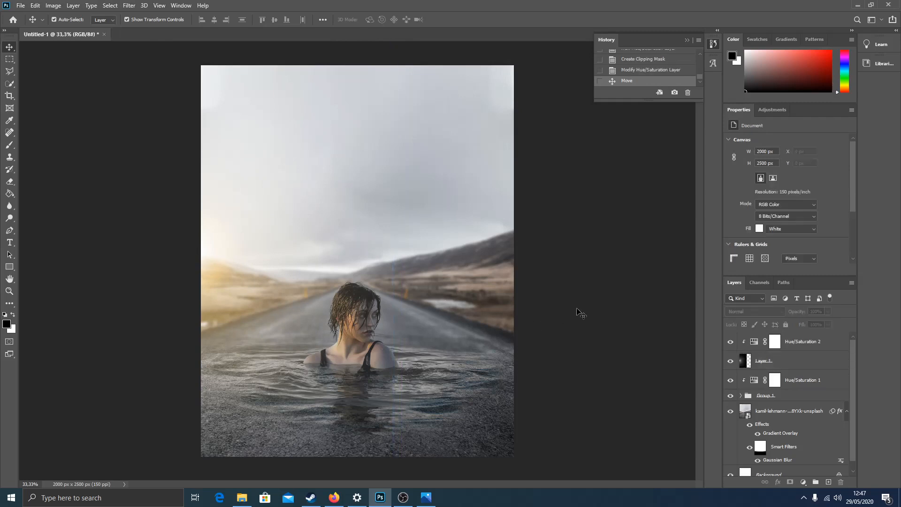
# Add a Selective Color adjustment above the top Hue/Saturation layer and set Yellow to +6% for the Neutrals
pyautogui.click(800, 340)
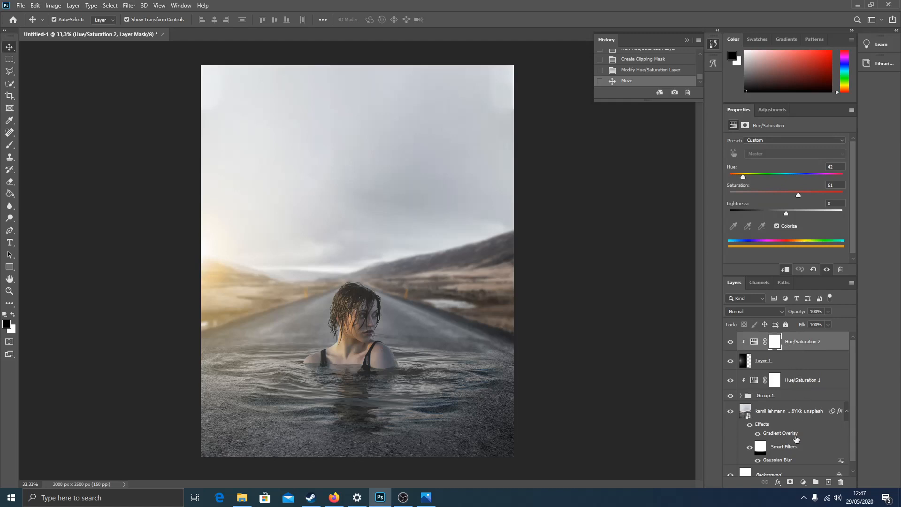
pyautogui.click(803, 482)
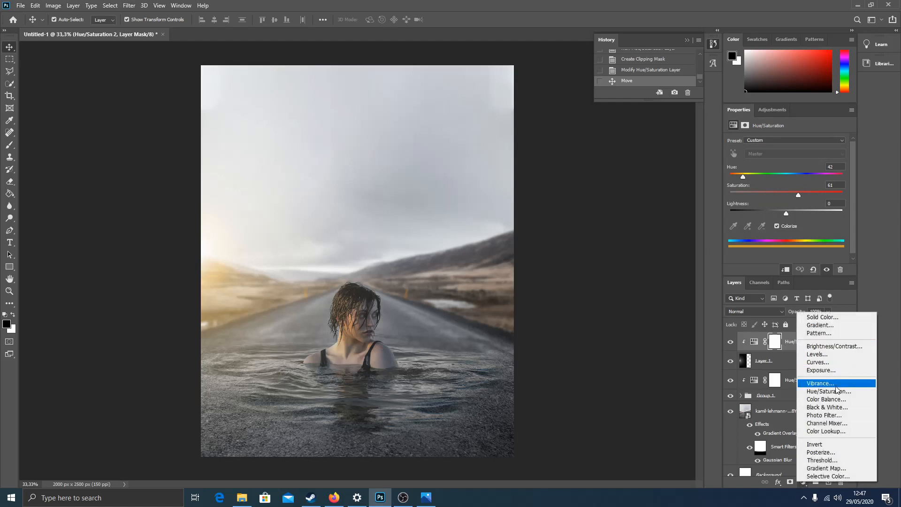
pyautogui.click(828, 476)
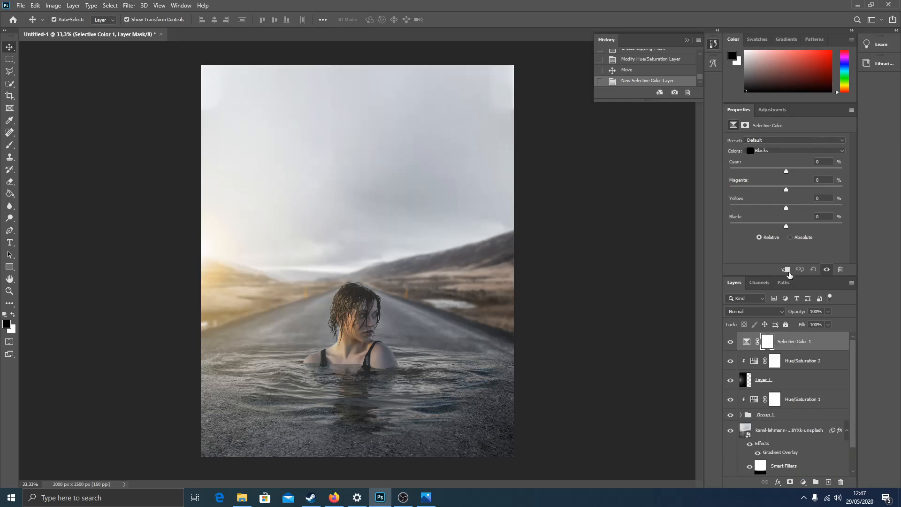
pyautogui.scroll(-1, 784, 388)
pyautogui.scroll(1, 787, 347)
pyautogui.scroll(-1, 786, 348)
pyautogui.scroll(1, 786, 348)
pyautogui.click(789, 148)
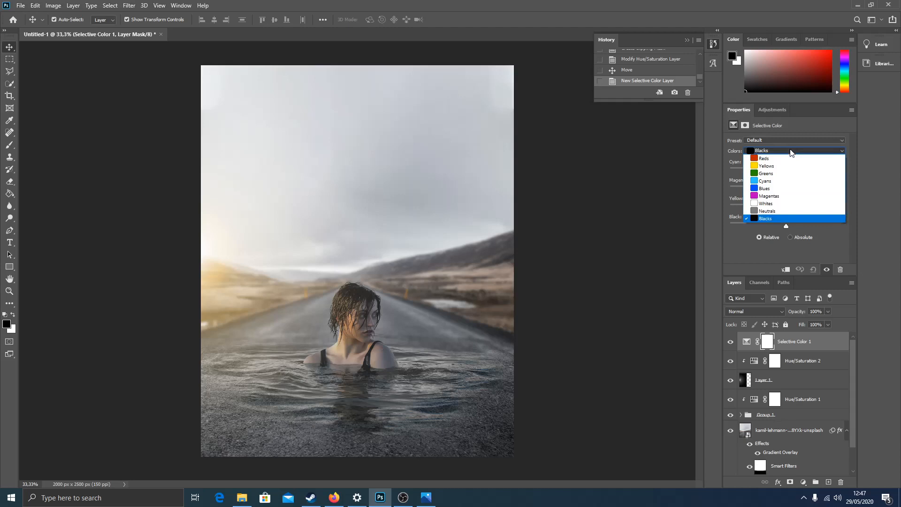
pyautogui.click(767, 211)
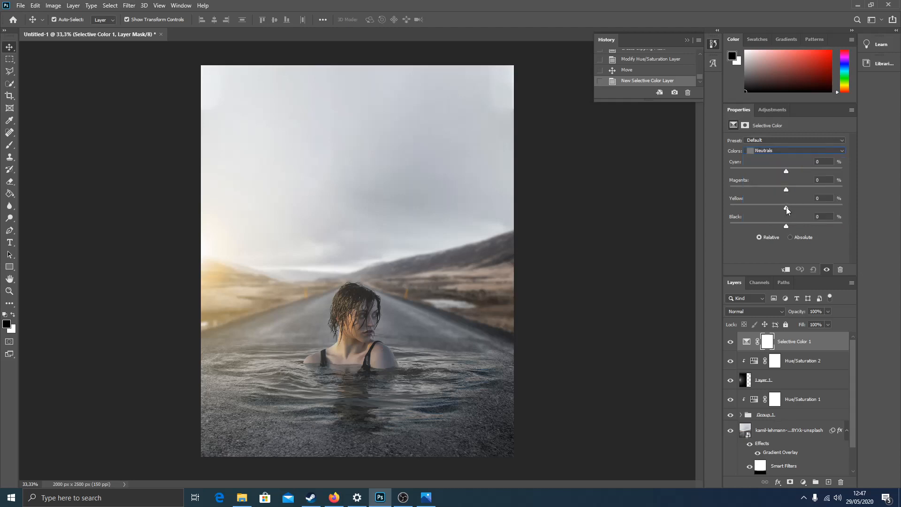
pyautogui.moveTo(784, 207); pyautogui.dragTo(786, 207)
pyautogui.moveTo(789, 207); pyautogui.dragTo(790, 207)
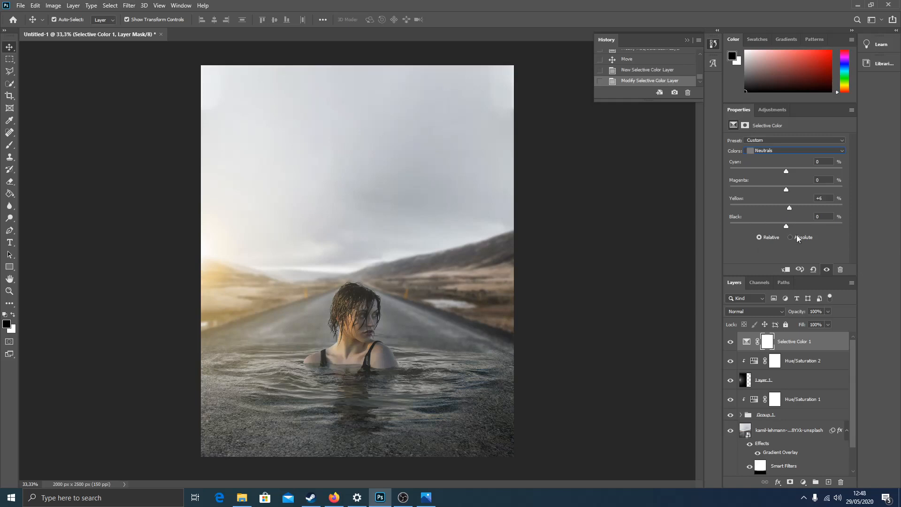
# Set Black to -13% for the Blacks in the Selective Color adjustment
pyautogui.click(792, 150)
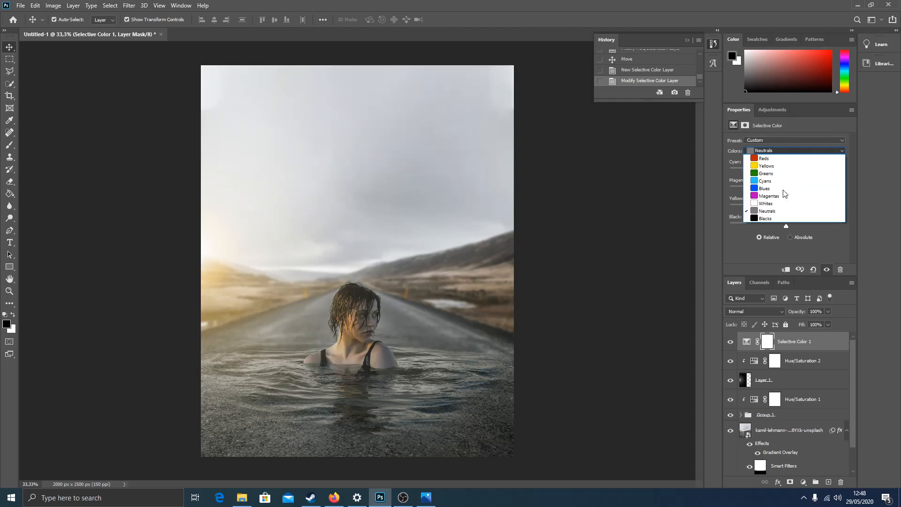
pyautogui.click(770, 220)
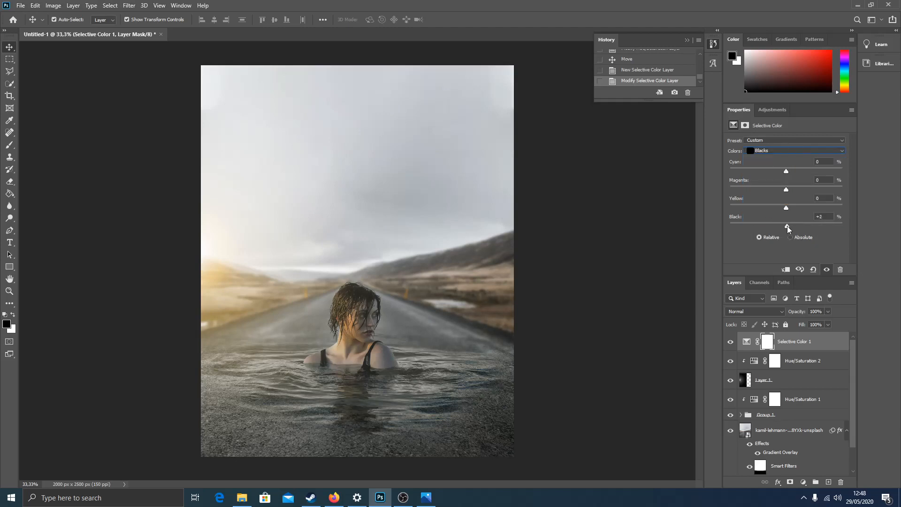
pyautogui.moveTo(784, 226); pyautogui.dragTo(780, 228)
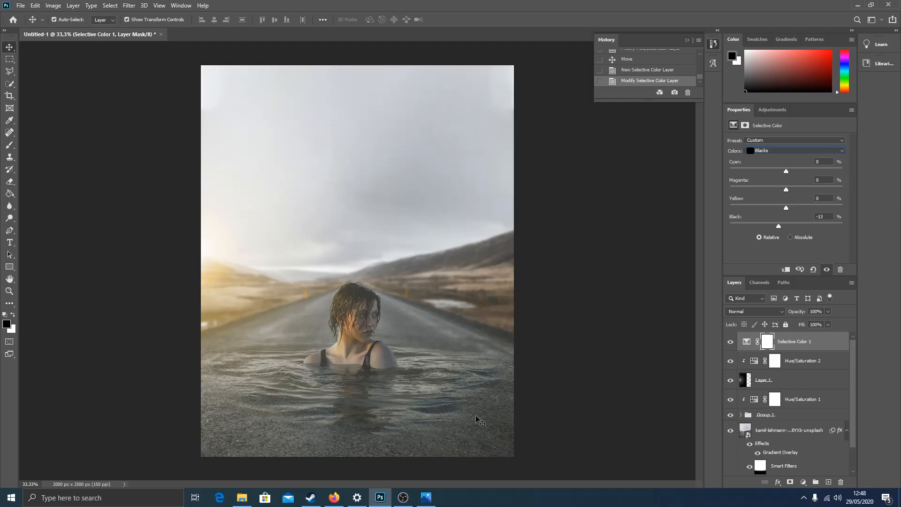
pyautogui.click(802, 500)
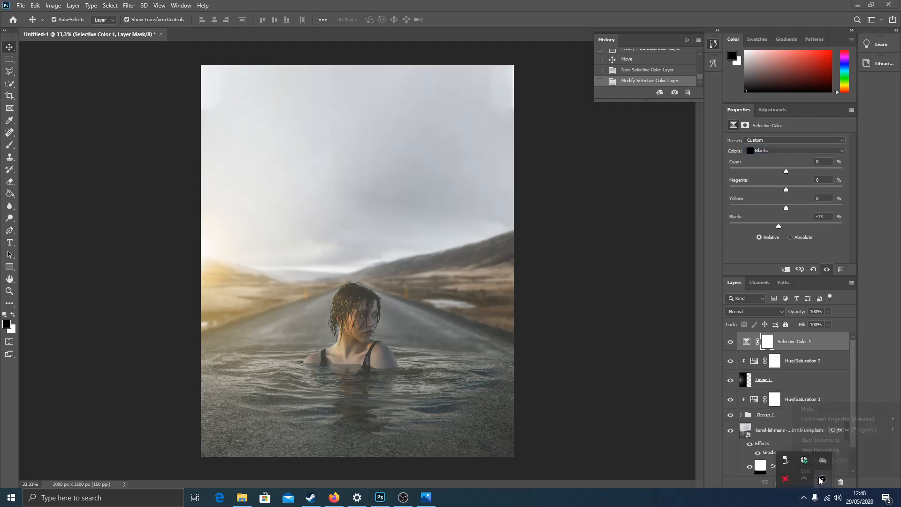